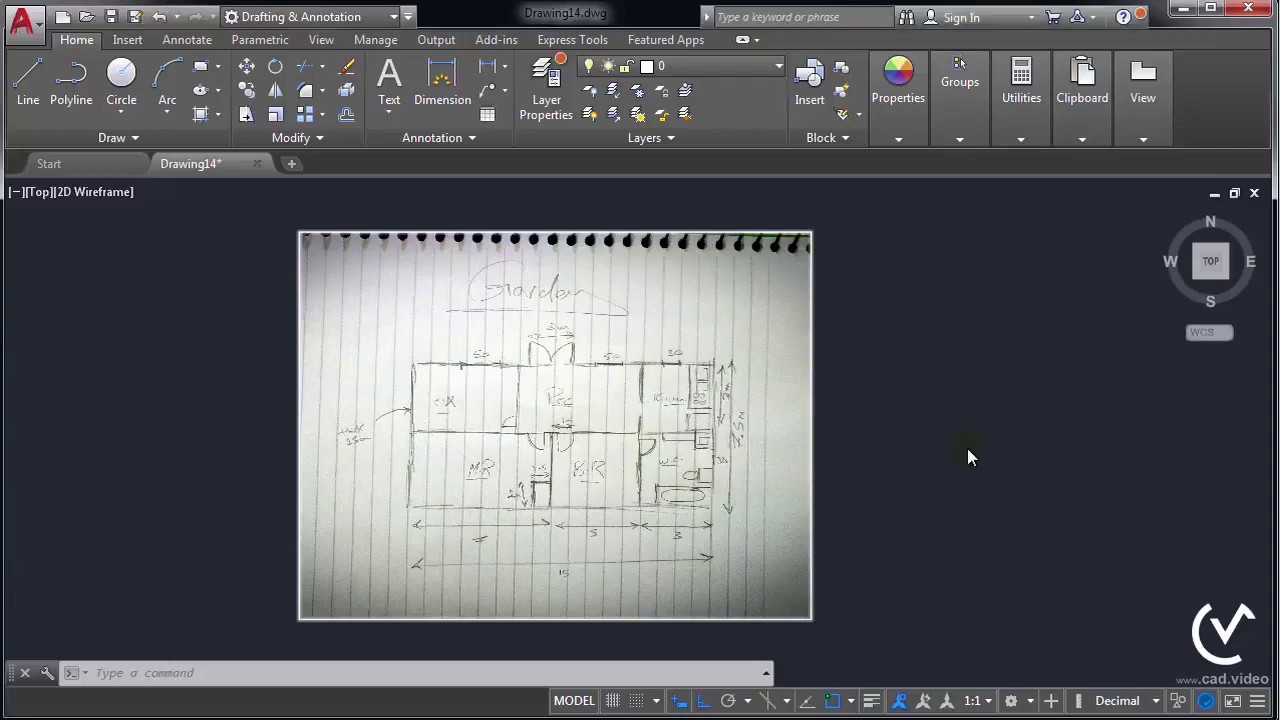
Discard Drawing14's unsaved changes and start a new blank Drawing15 from the Start page
{"action": "scroll", "coordinate": [800, 462], "scroll_direction": "up", "scroll_amount": 3}
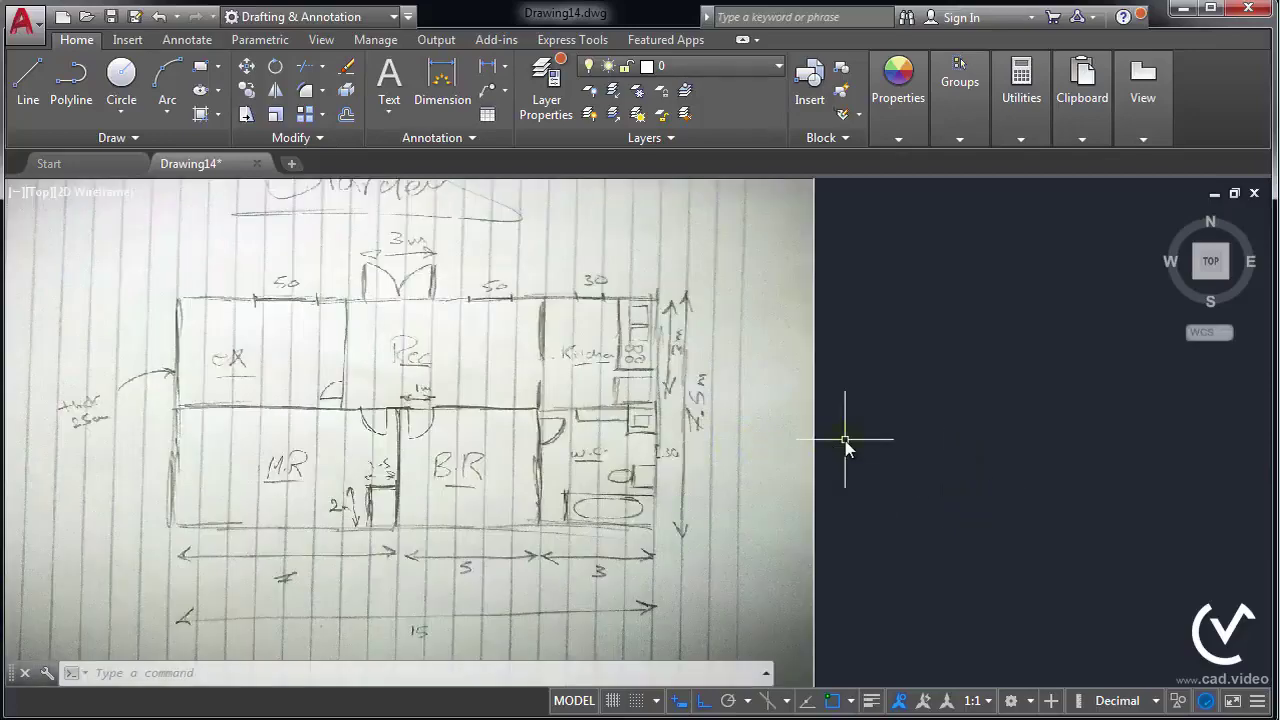
{"action": "scroll", "coordinate": [845, 440], "scroll_direction": "down", "scroll_amount": 2}
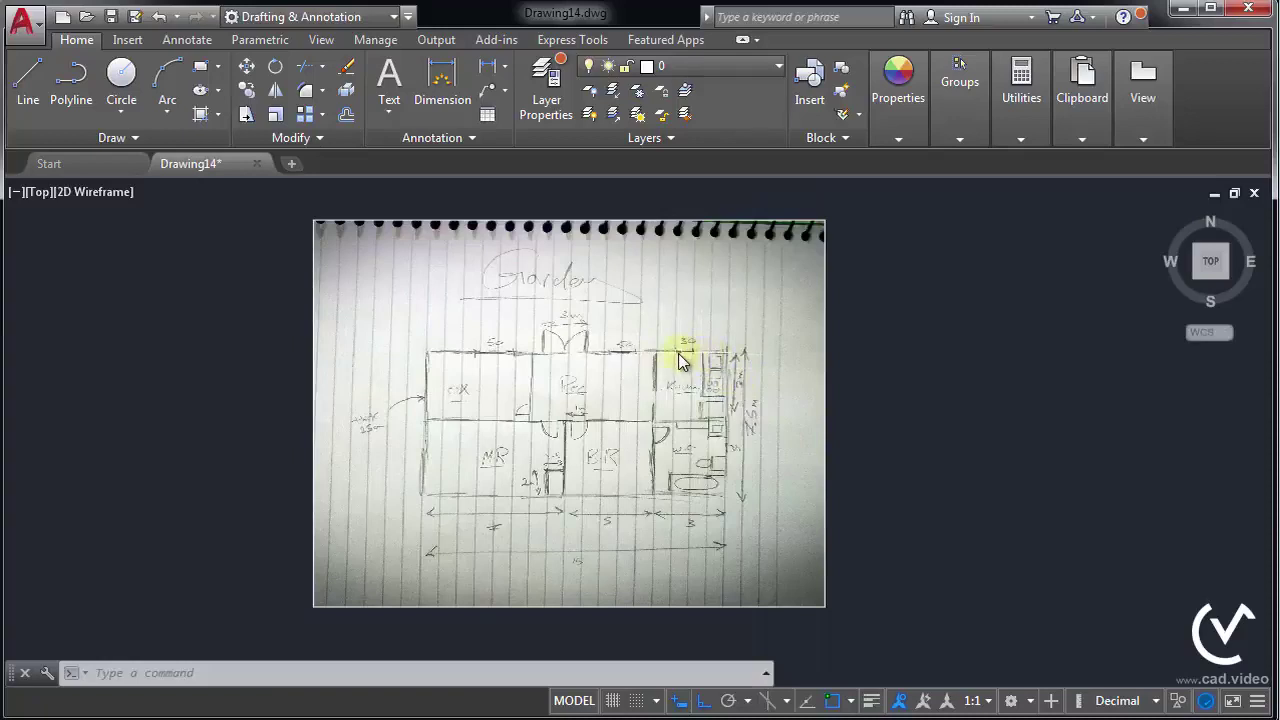
{"action": "scroll", "coordinate": [680, 349], "scroll_direction": "up", "scroll_amount": 2}
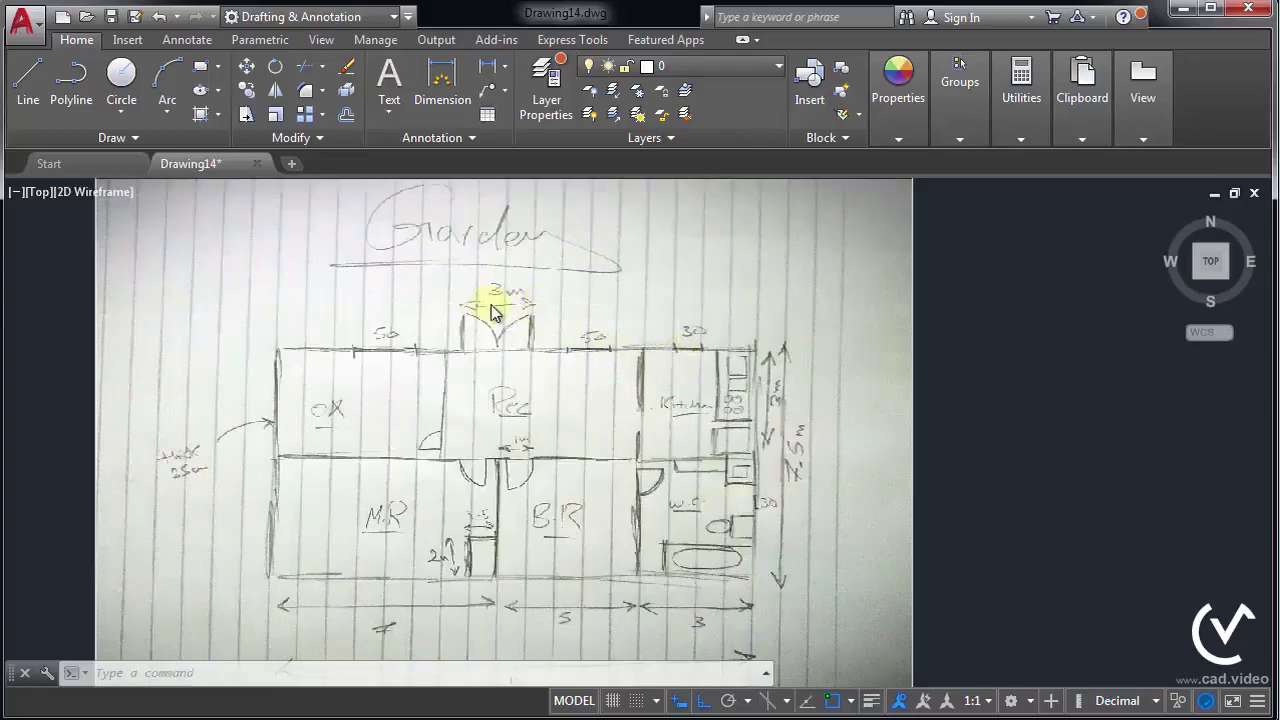
{"action": "scroll", "coordinate": [383, 563], "scroll_direction": "down", "scroll_amount": 2}
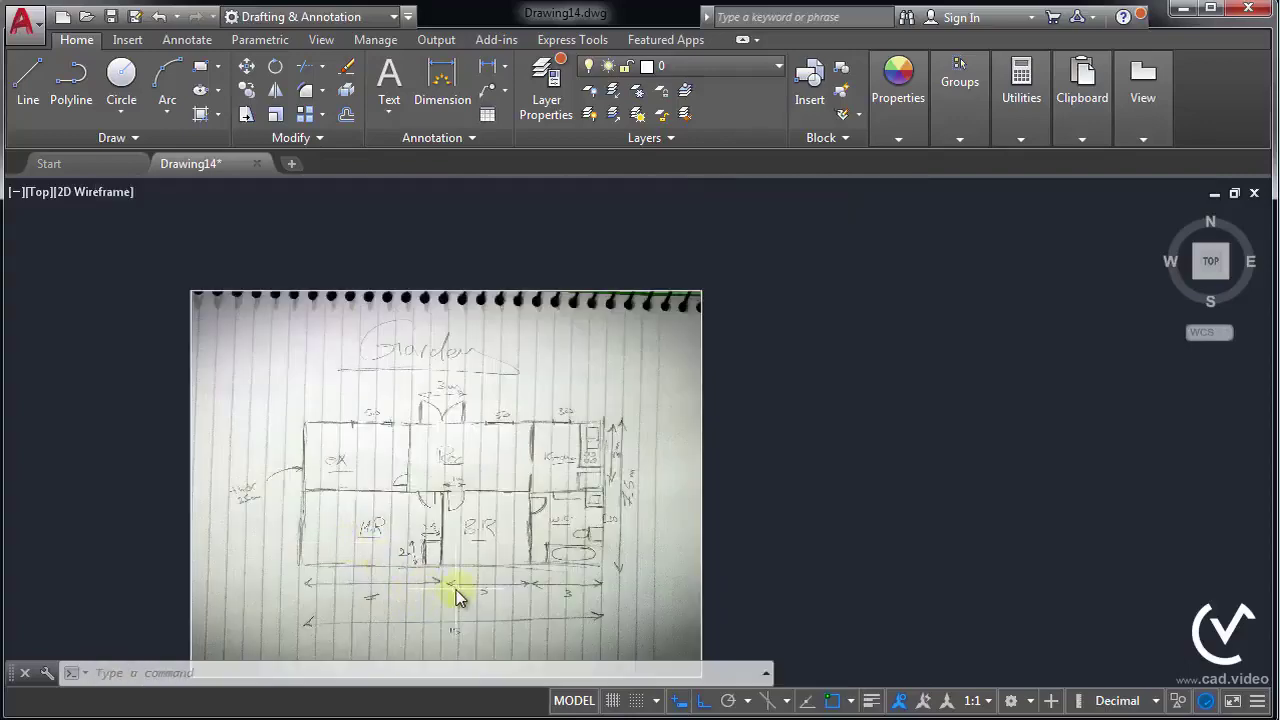
{"action": "scroll", "coordinate": [456, 588], "scroll_direction": "up", "scroll_amount": 2}
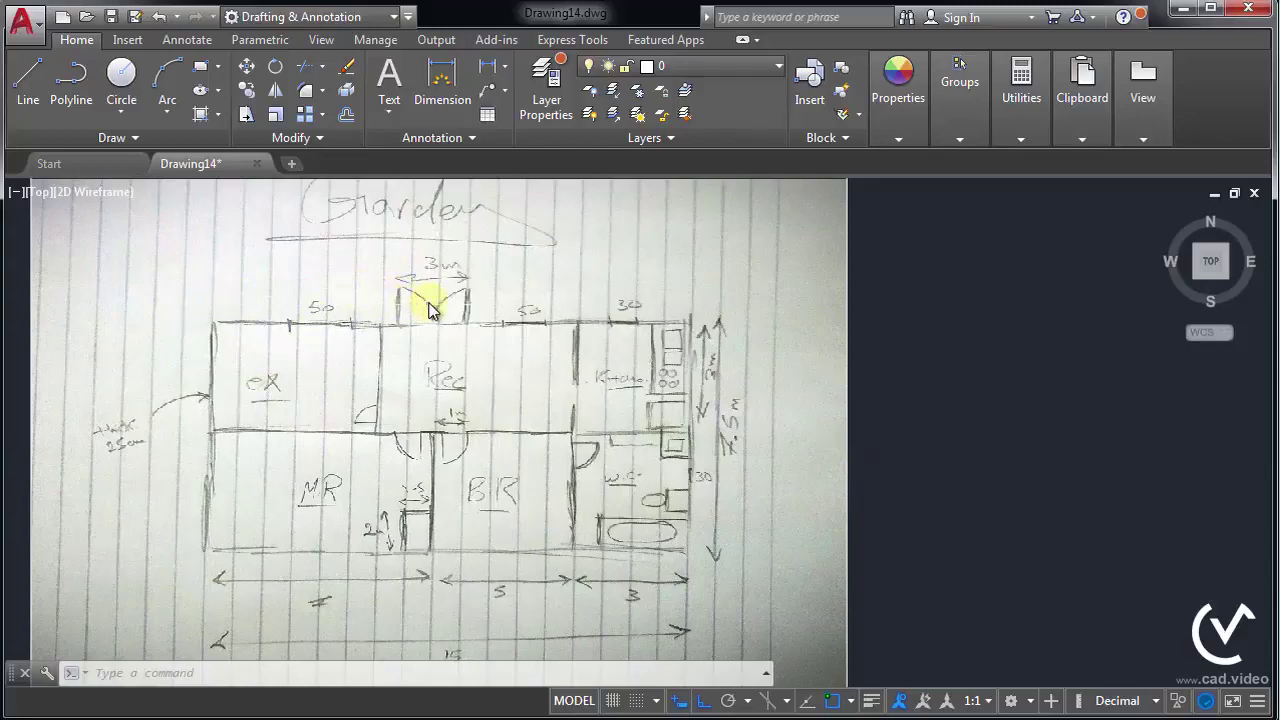
{"action": "left_click", "coordinate": [254, 163]}
{"action": "left_click", "coordinate": [642, 406]}
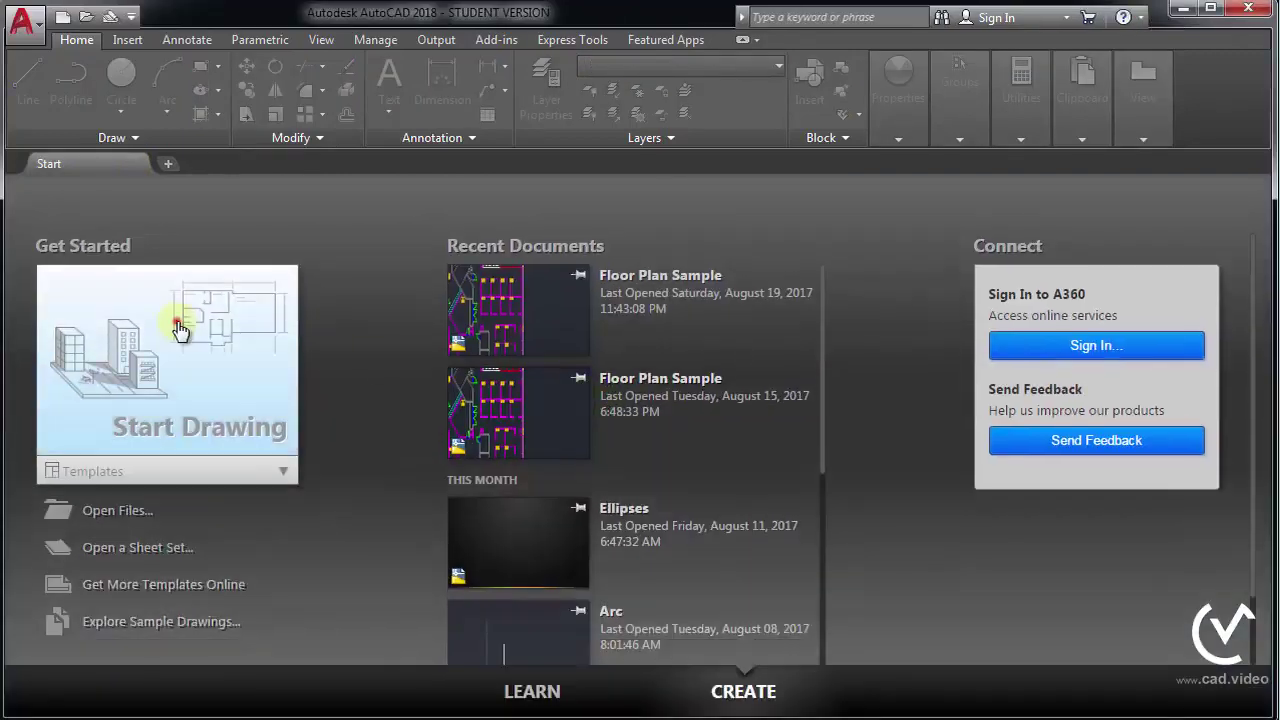
{"action": "left_click", "coordinate": [178, 330]}
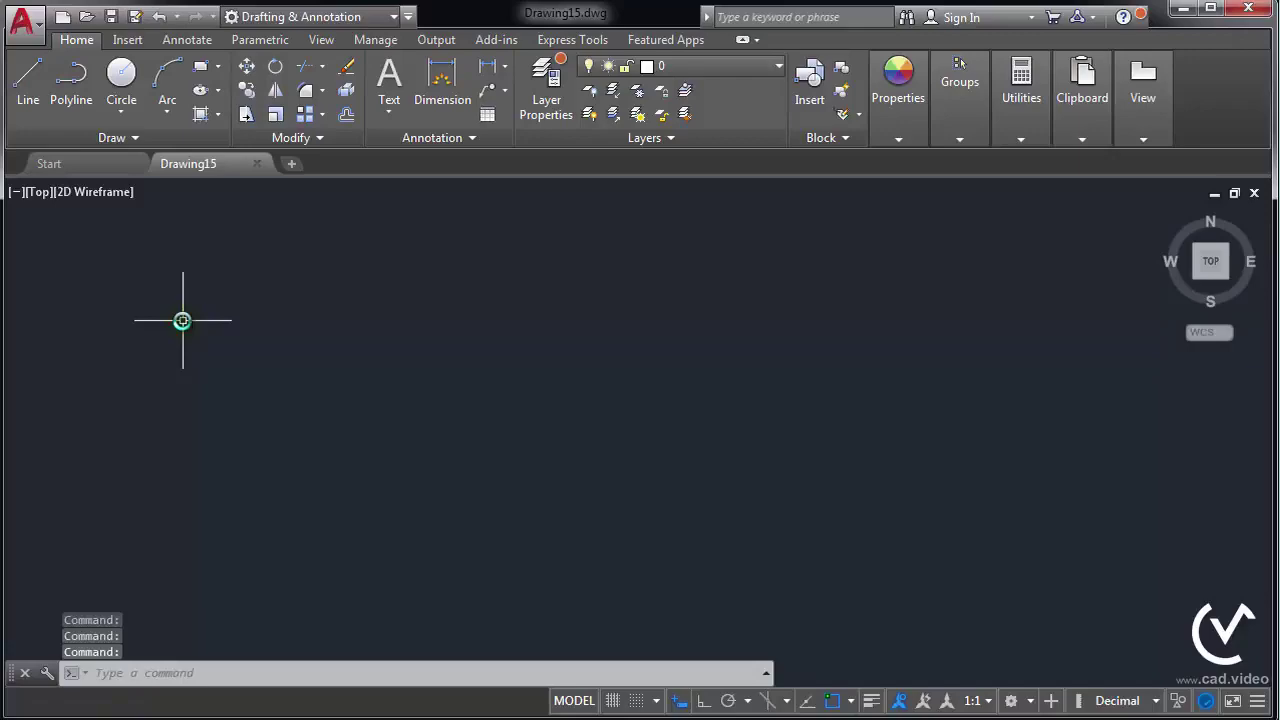
{"action": "left_click", "coordinate": [22, 22]}
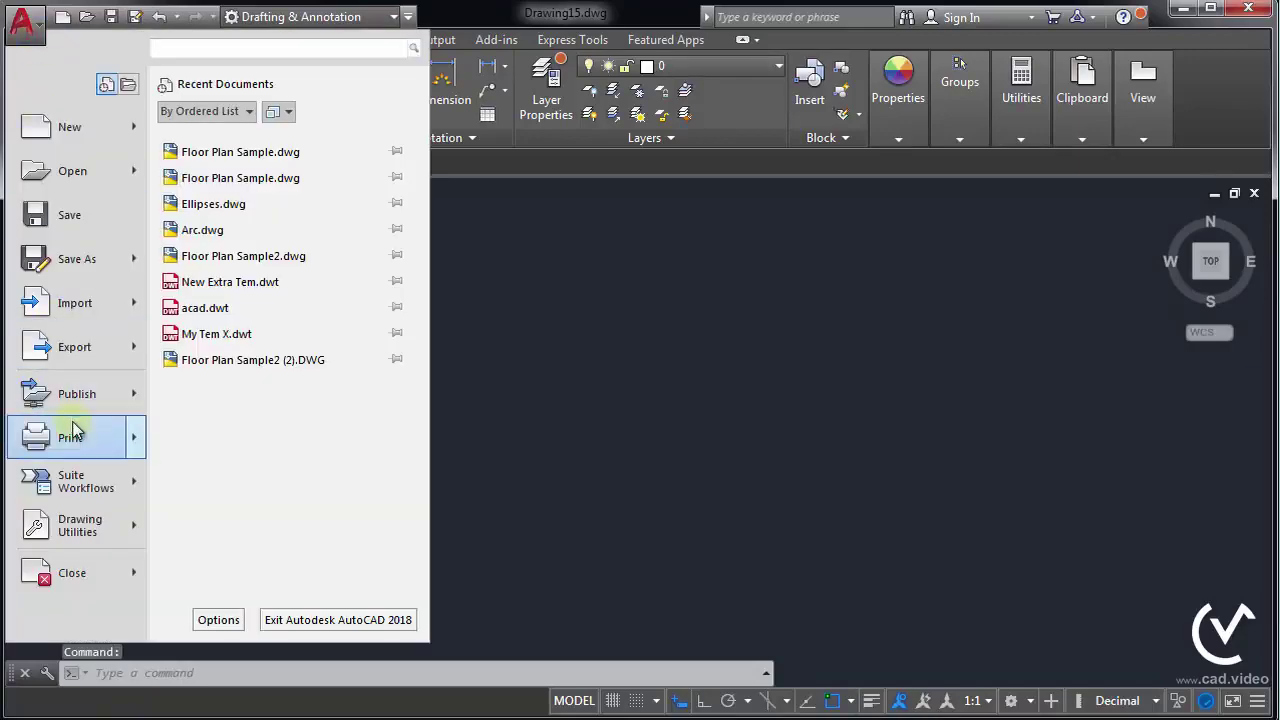
Set insertion scale units to Millimeters and length precision to 0.00 in Drawing Units
{"action": "mouse_move", "coordinate": [78, 525]}
{"action": "left_click", "coordinate": [242, 214]}
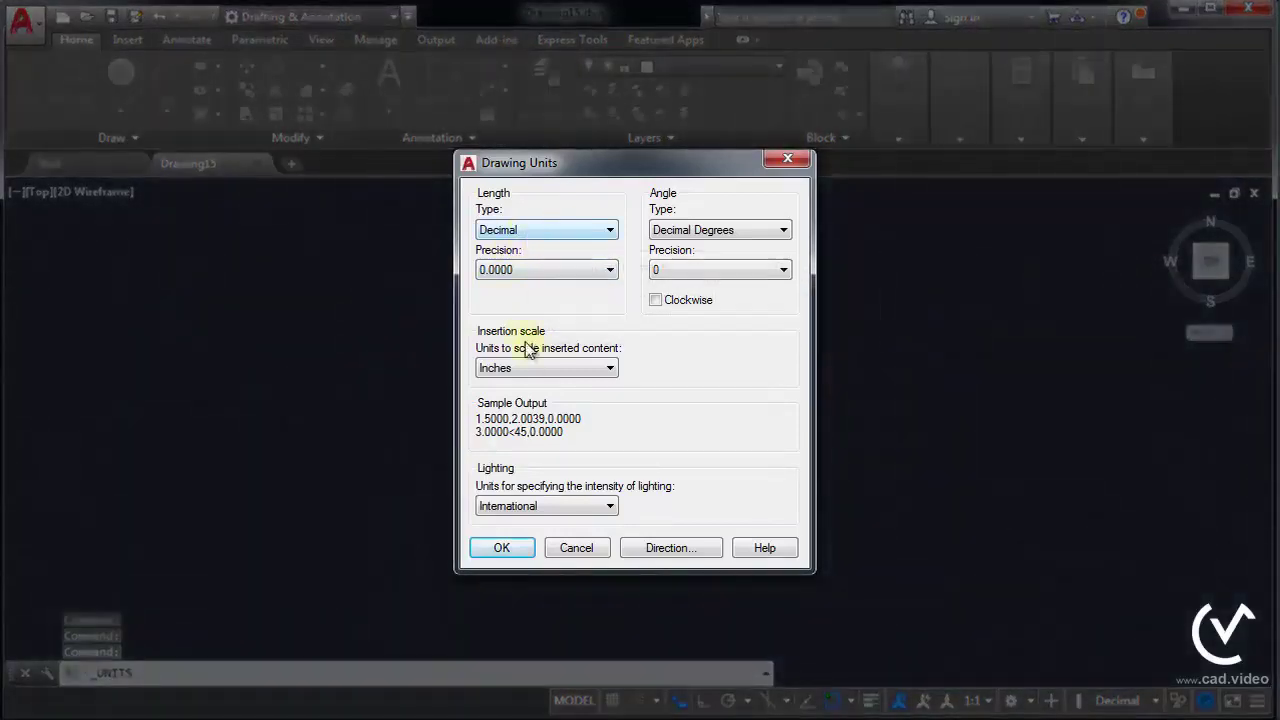
{"action": "left_click", "coordinate": [535, 368]}
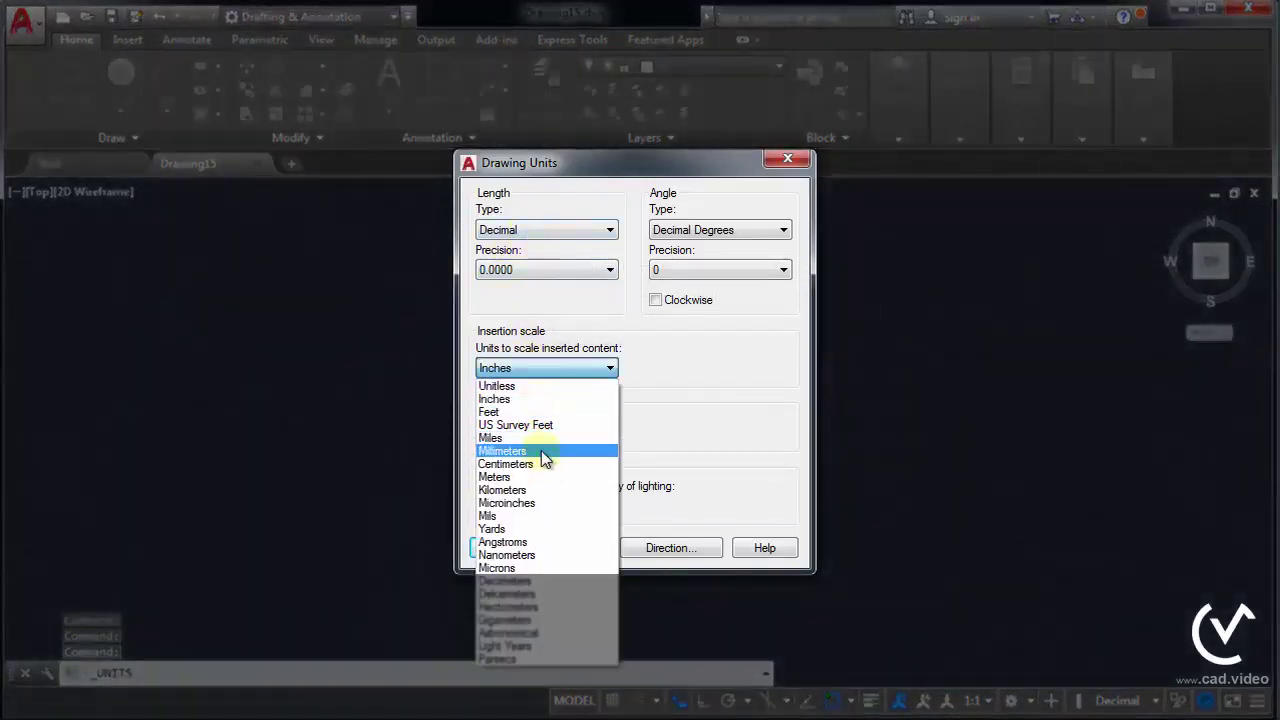
{"action": "left_click", "coordinate": [536, 464]}
{"action": "left_click", "coordinate": [522, 273]}
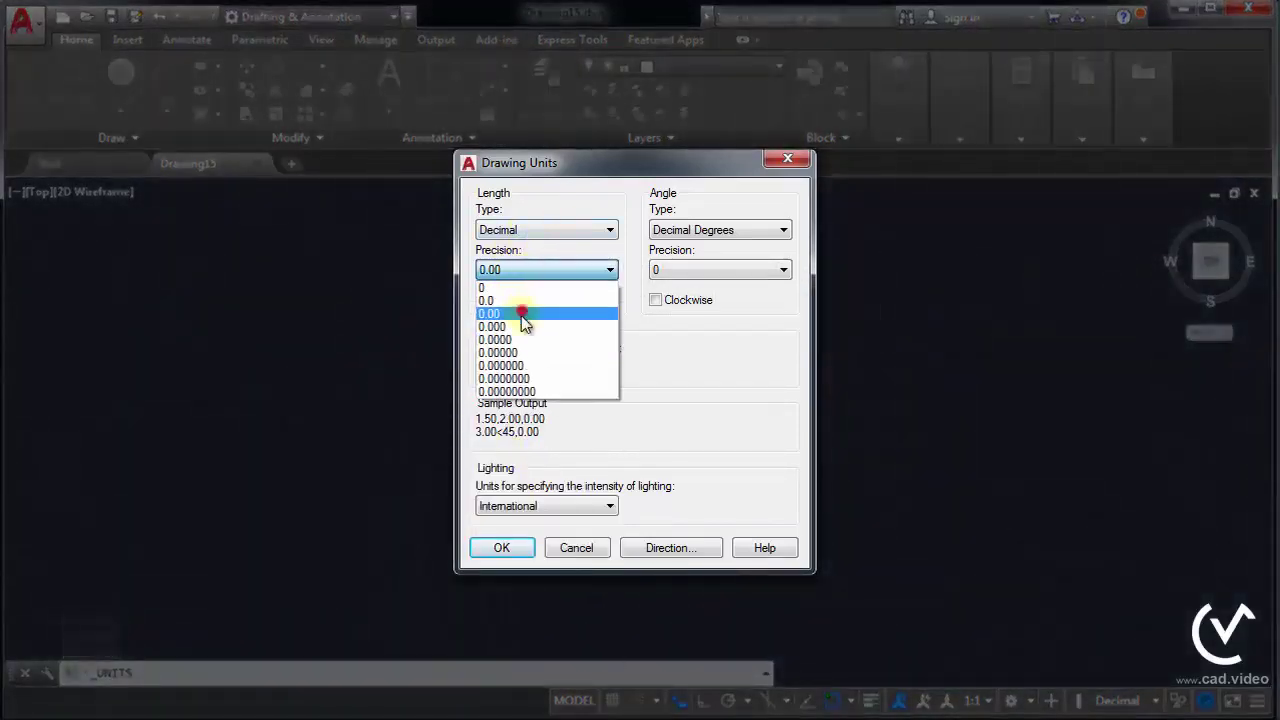
{"action": "left_click", "coordinate": [522, 314]}
{"action": "left_click", "coordinate": [504, 547]}
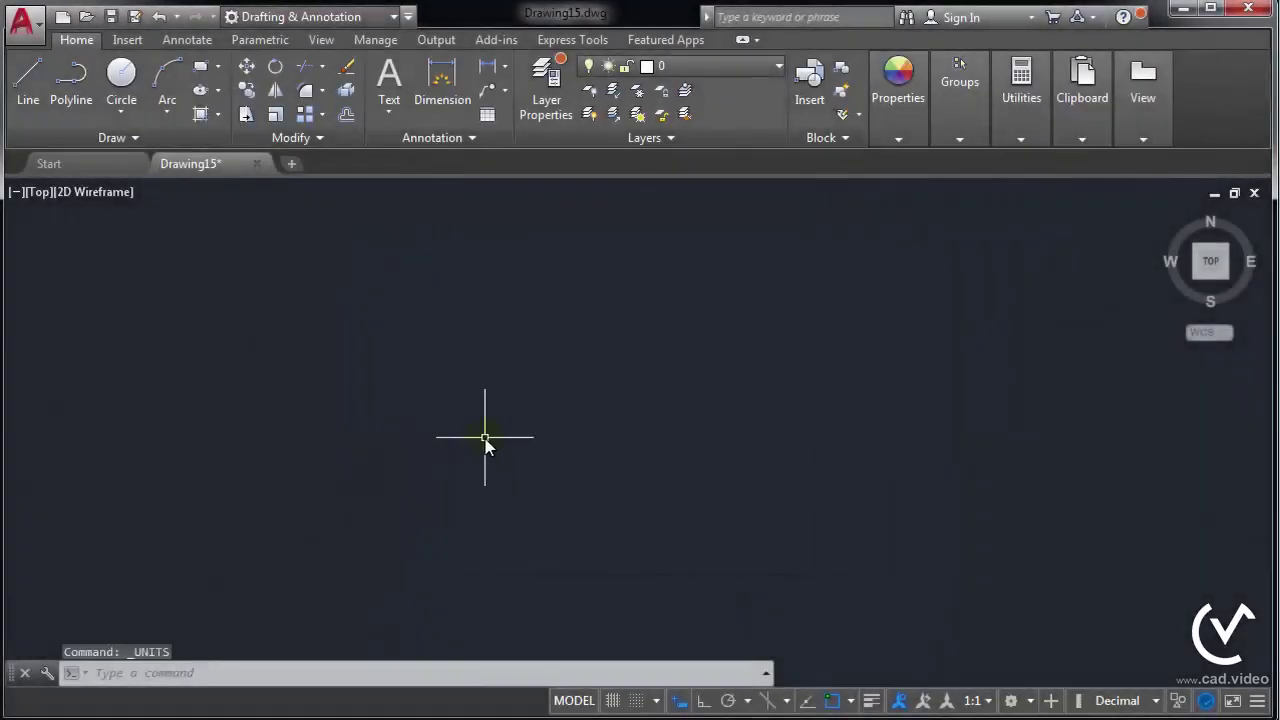
Attach the 'Drawing example' image with IMAGEATTACH at insertion point 0,0,0 and scale 1.00
{"action": "type", "text": "IMAGEATTACH"}
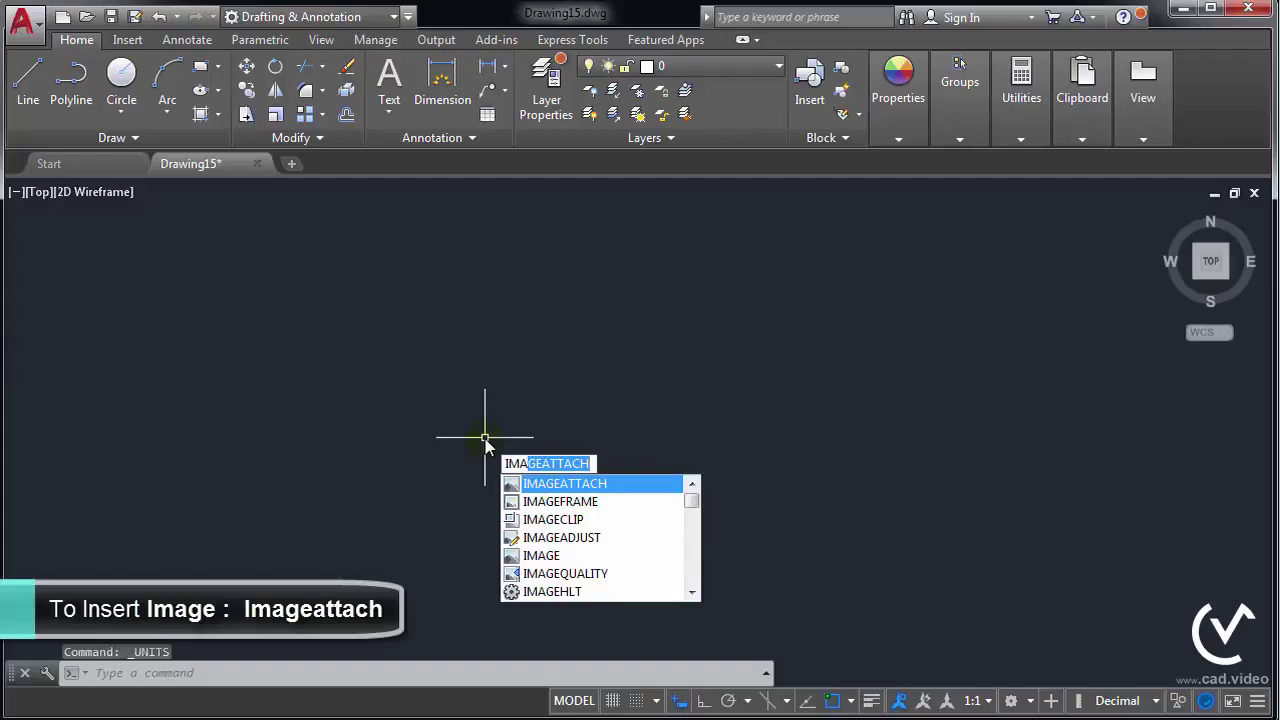
{"action": "key", "text": "Return"}
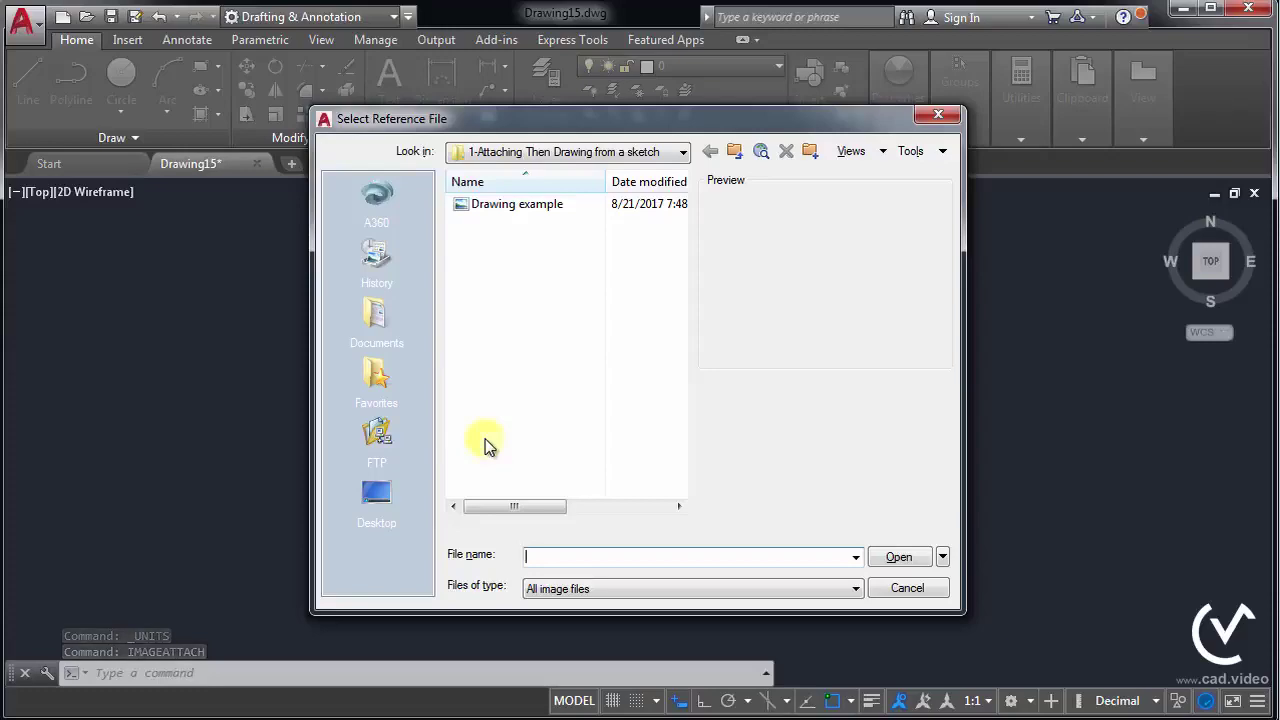
{"action": "left_click", "coordinate": [486, 210]}
{"action": "left_click", "coordinate": [895, 558]}
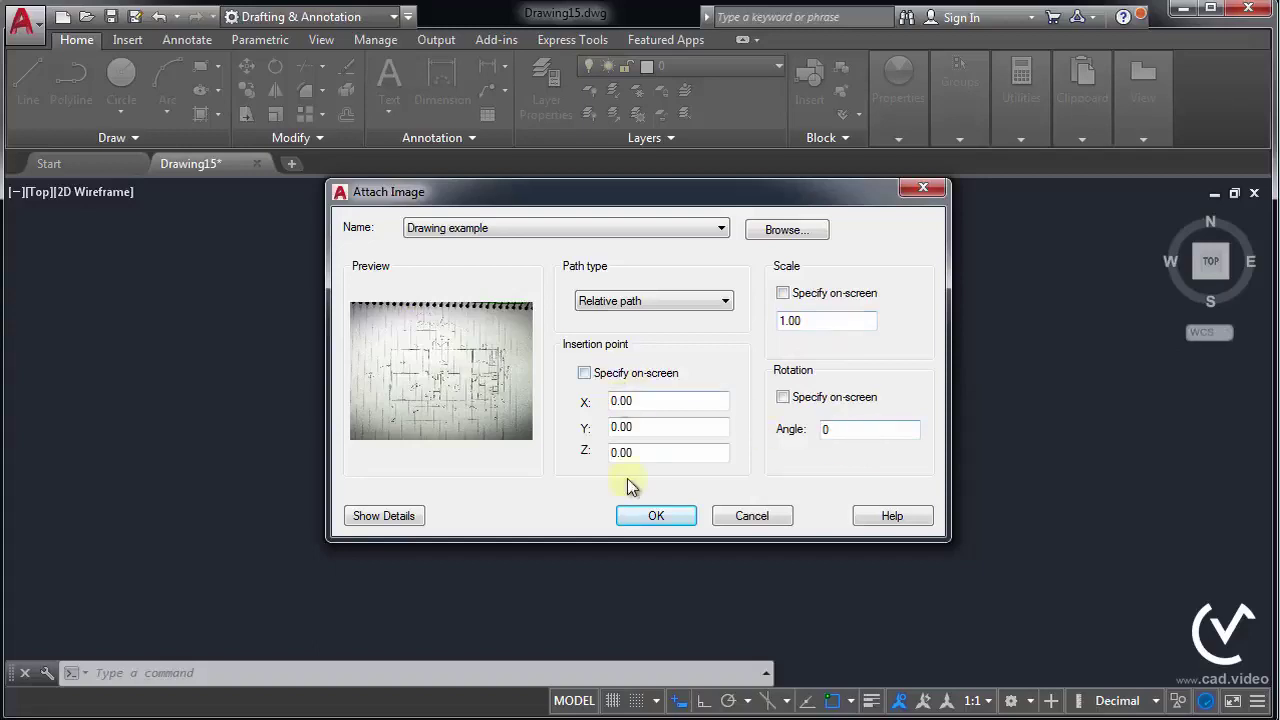
{"action": "left_click", "coordinate": [645, 519]}
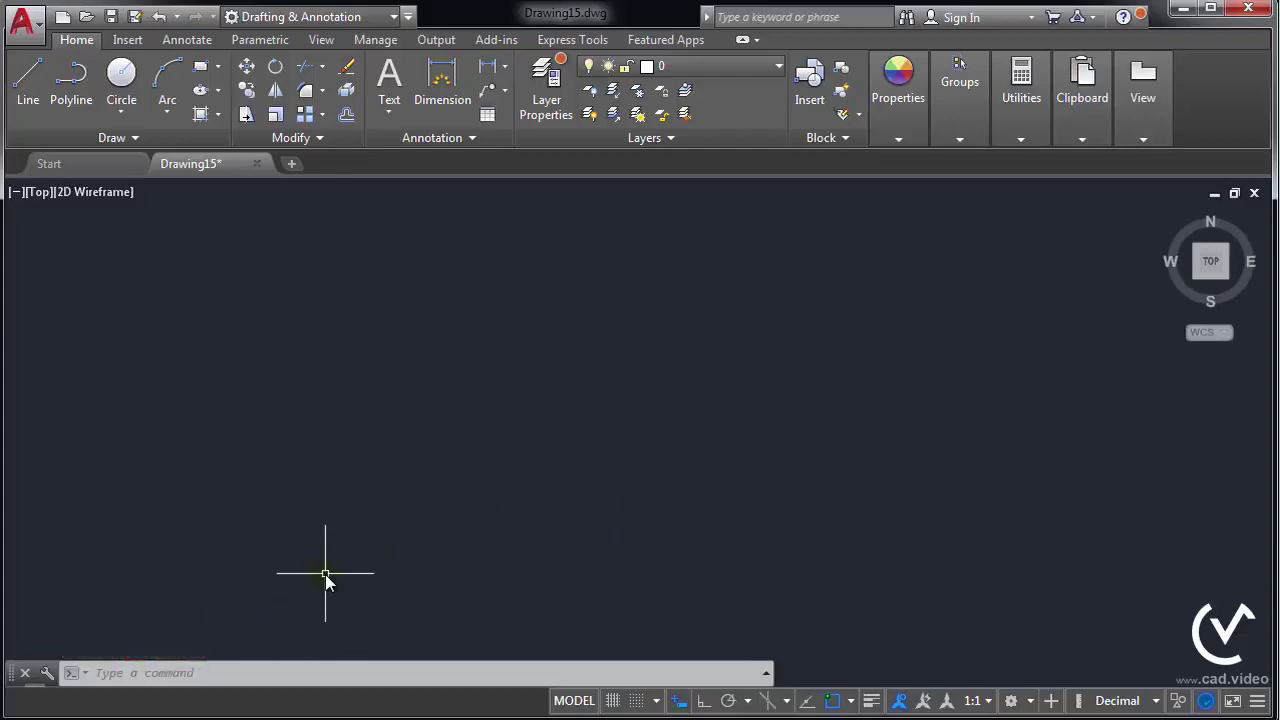
Zoom extents to show the whole sketch, then zoom in on the bottom 15 dimension
{"action": "type", "text": "z"}
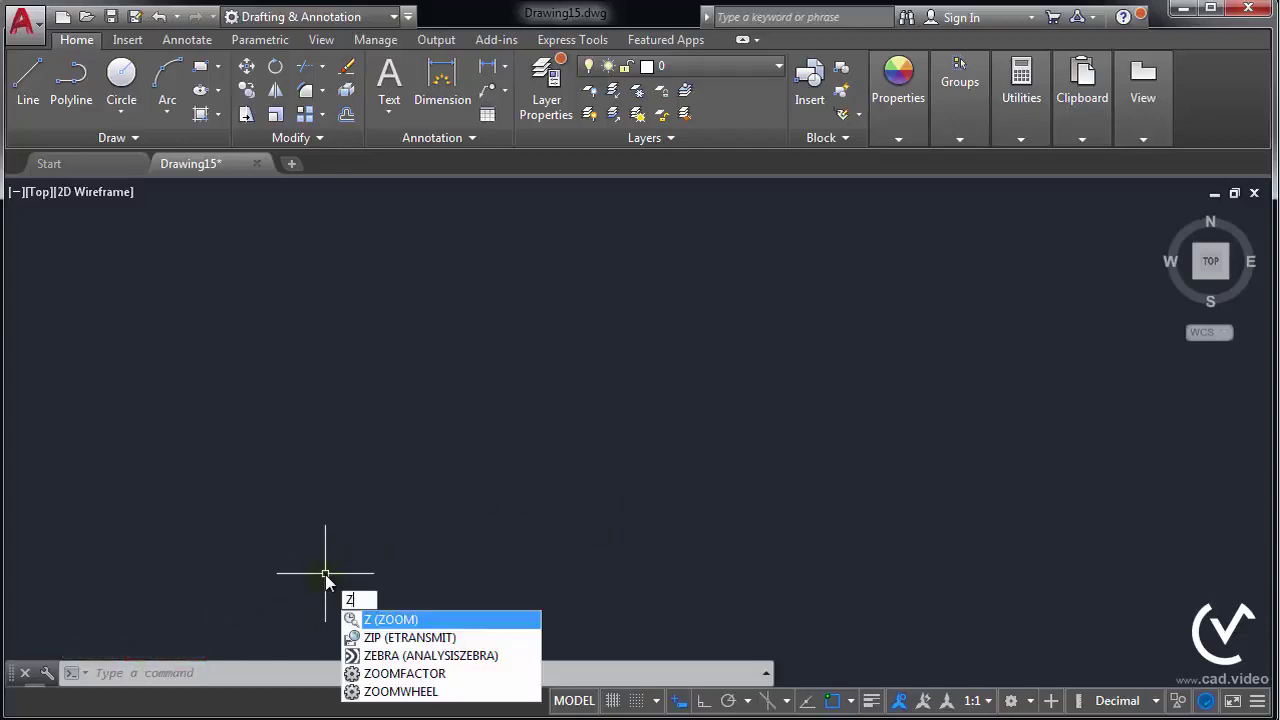
{"action": "key", "text": "Return"}
{"action": "type", "text": "e"}
{"action": "key", "text": "Return"}
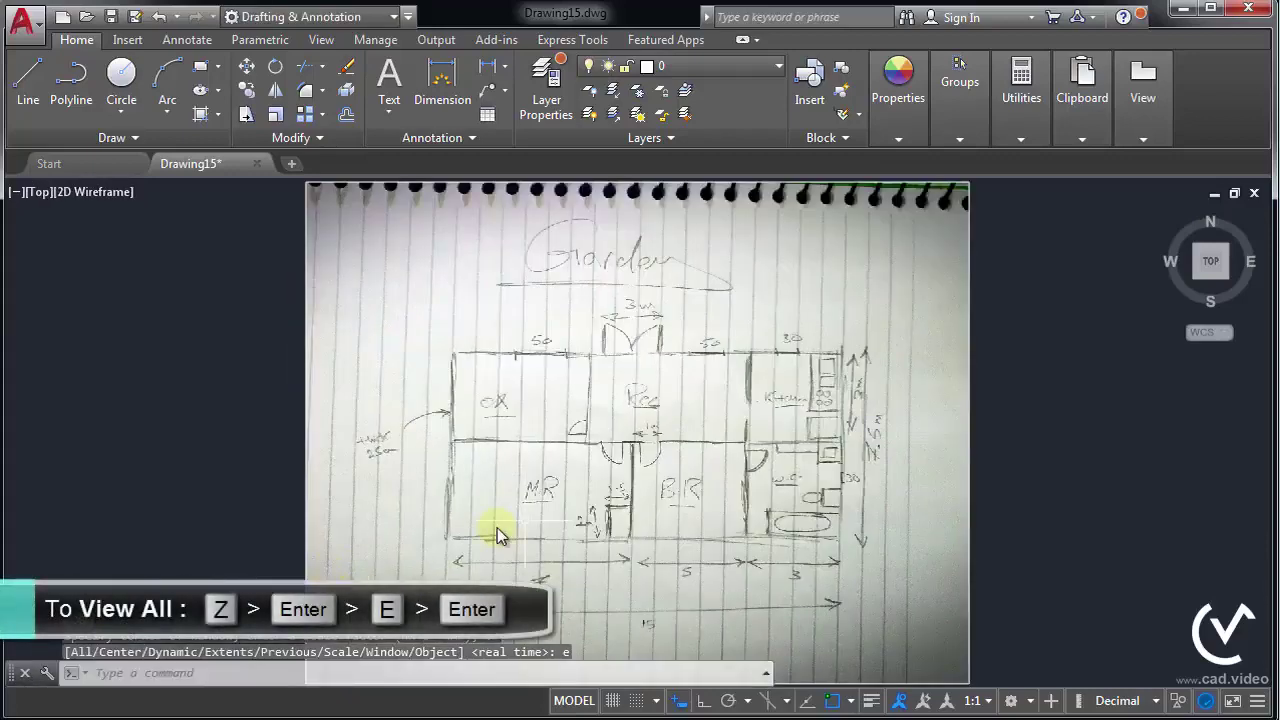
{"action": "scroll", "coordinate": [556, 520], "scroll_direction": "up", "scroll_amount": 2}
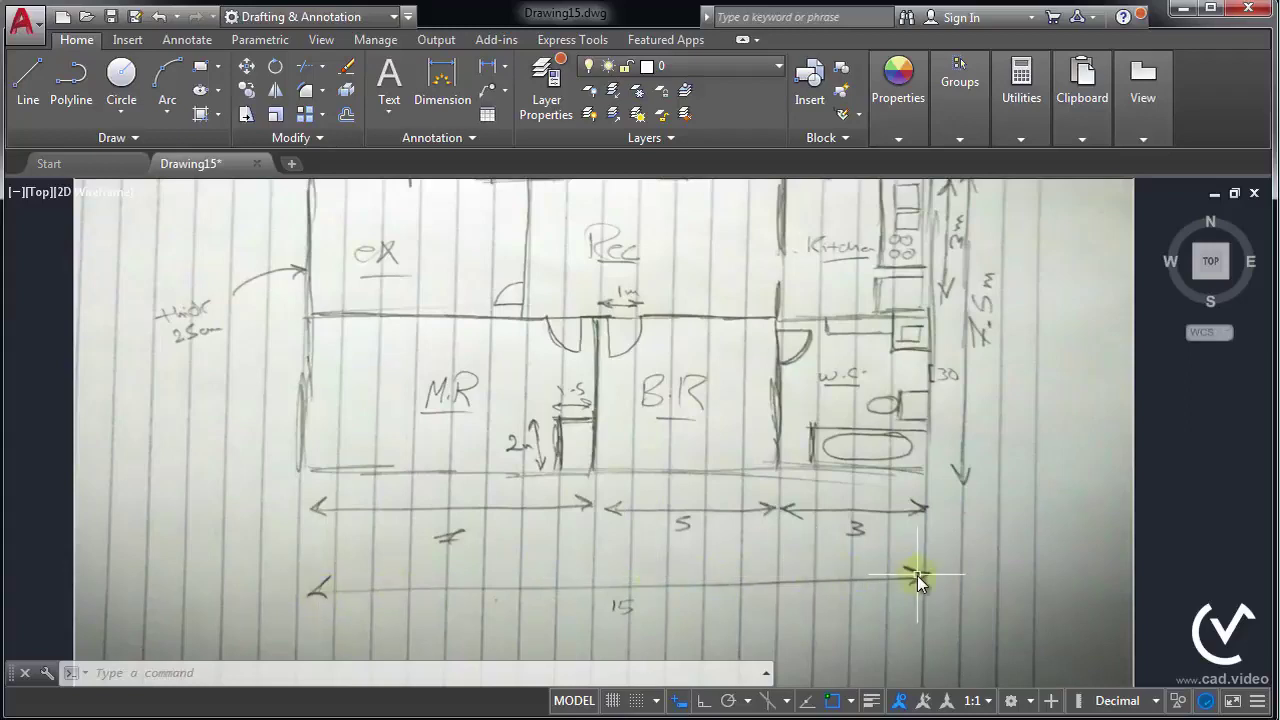
Draw a horizontal line tracing the sketch's bottom 15 dimension end to end
{"action": "left_click", "coordinate": [42, 75]}
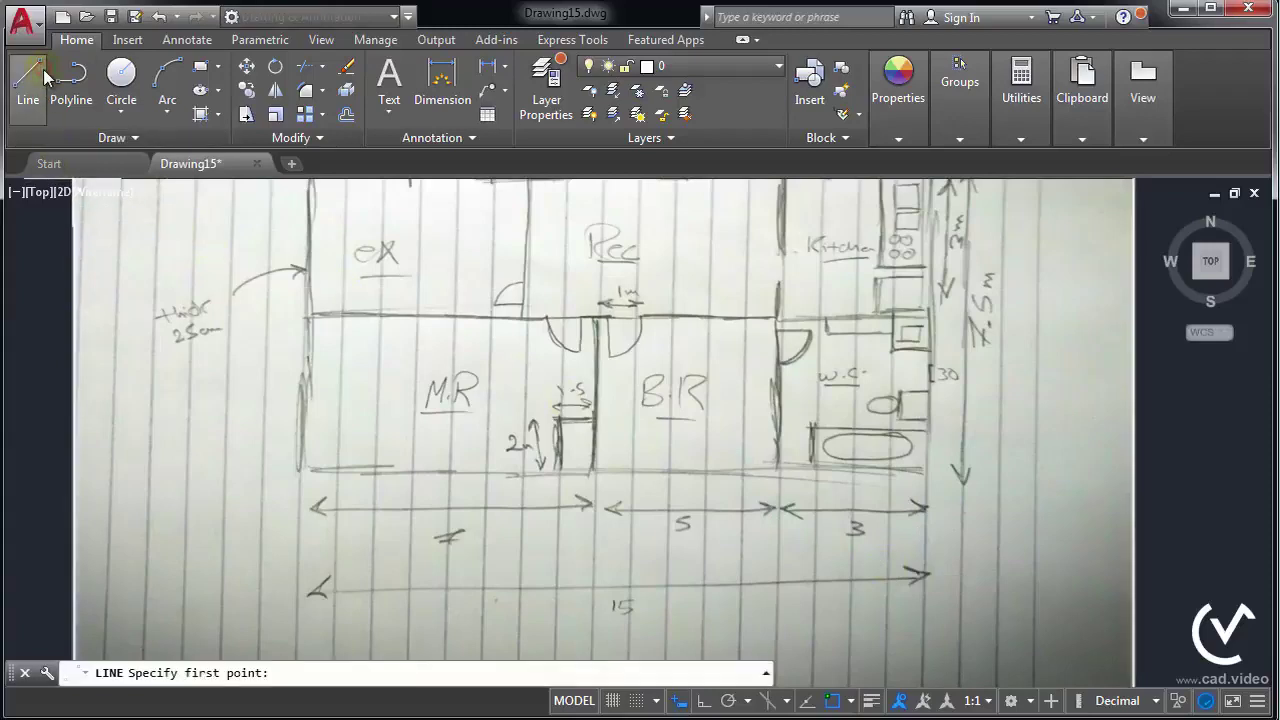
{"action": "left_click", "coordinate": [286, 562]}
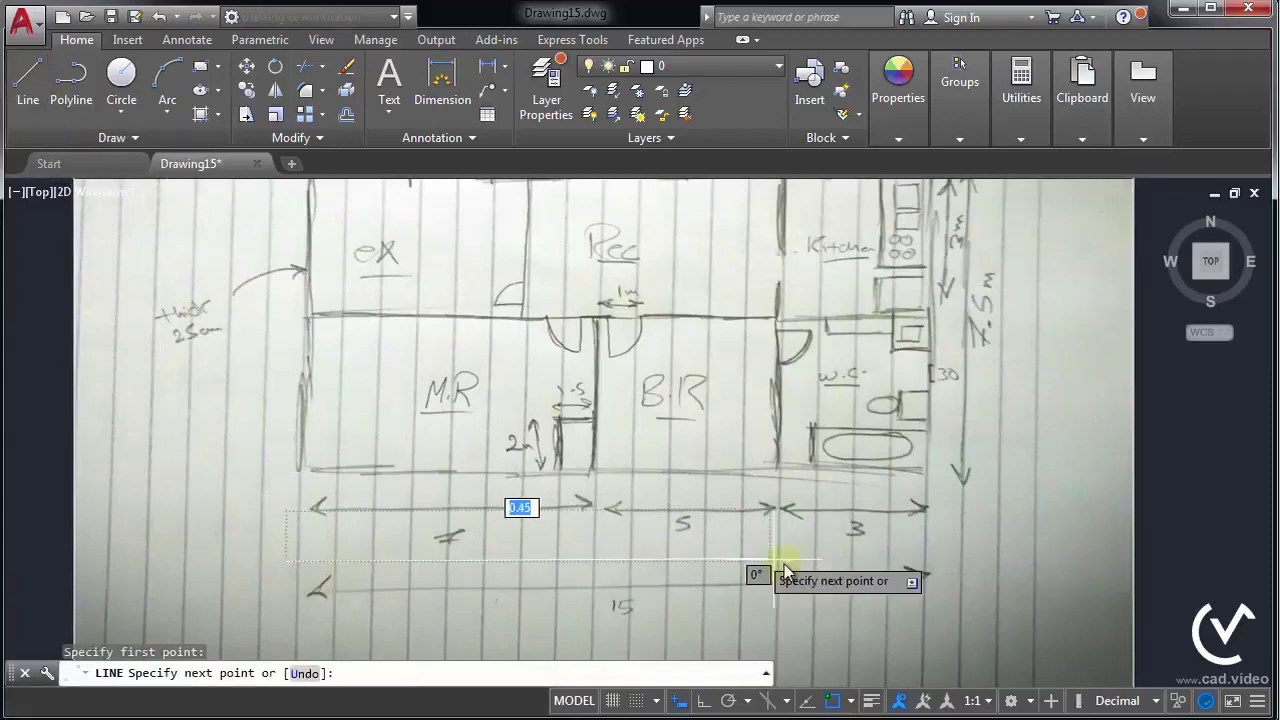
{"action": "key", "text": "F8"}
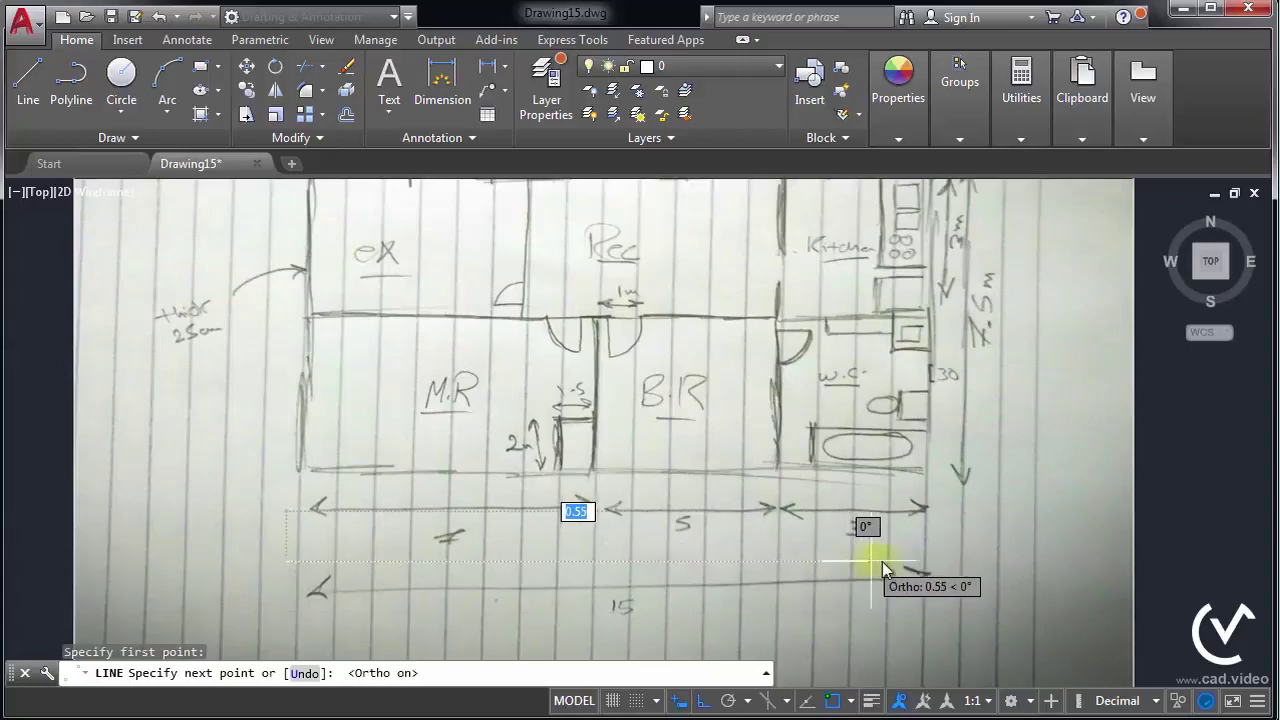
{"action": "left_click", "coordinate": [929, 563]}
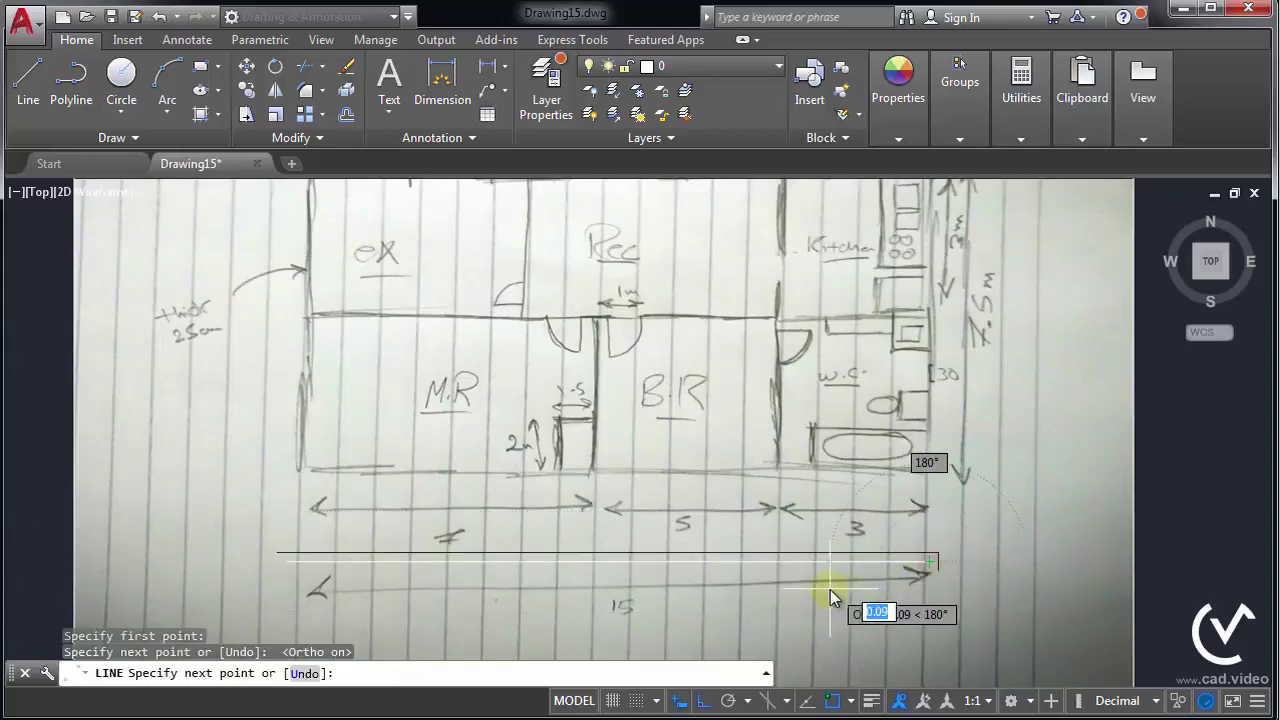
{"action": "key", "text": "Return"}
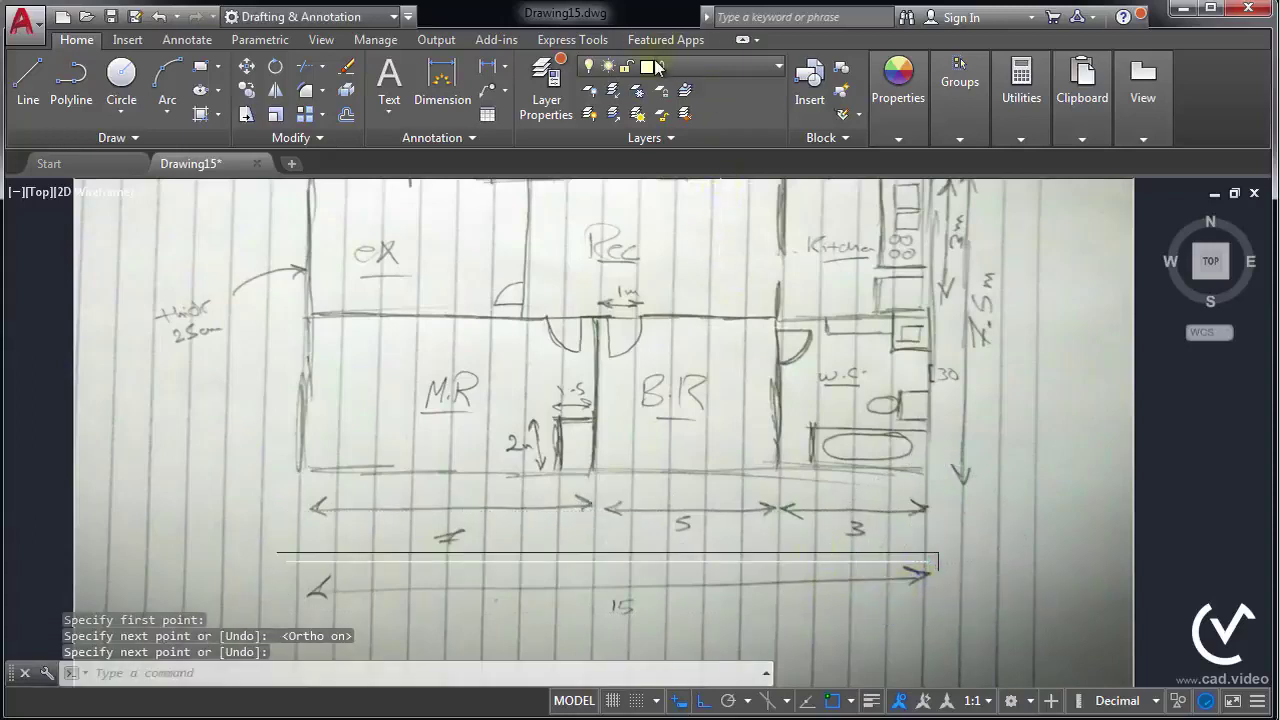
Set layer 0's colour to index 10 (red)
{"action": "left_click", "coordinate": [660, 66]}
{"action": "left_click", "coordinate": [655, 91]}
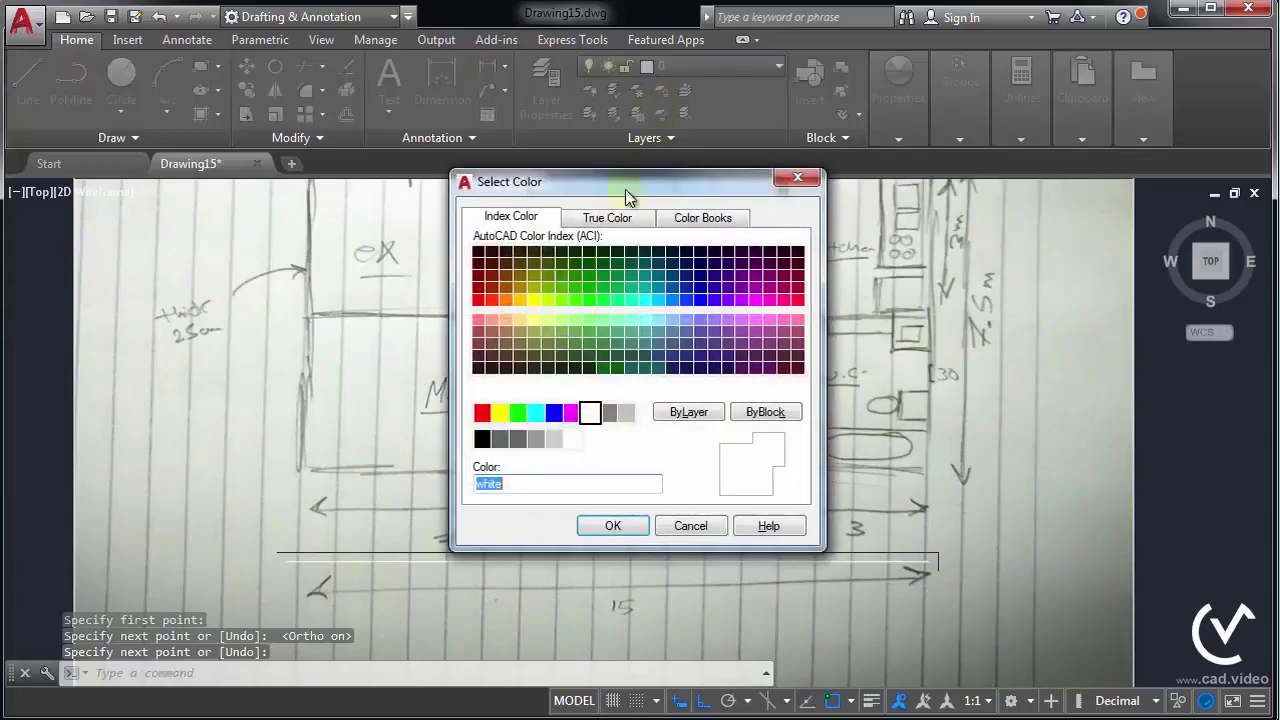
{"action": "left_click", "coordinate": [479, 300]}
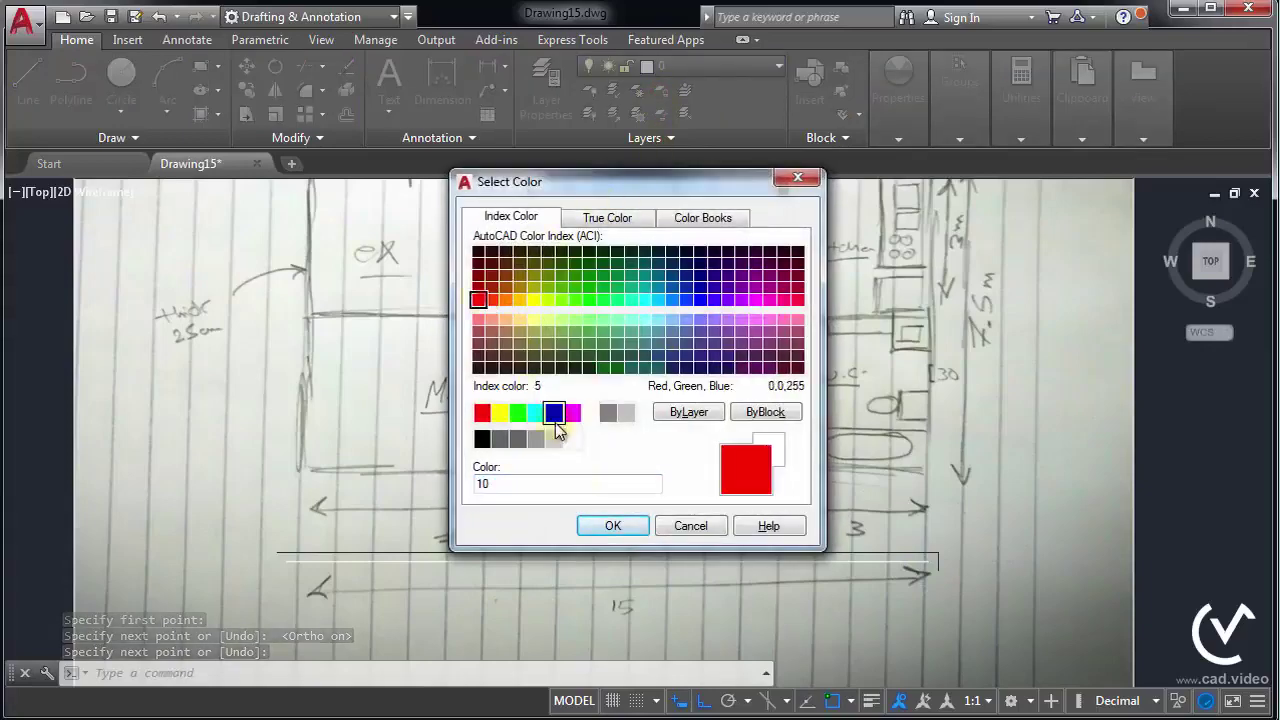
{"action": "left_click", "coordinate": [616, 525]}
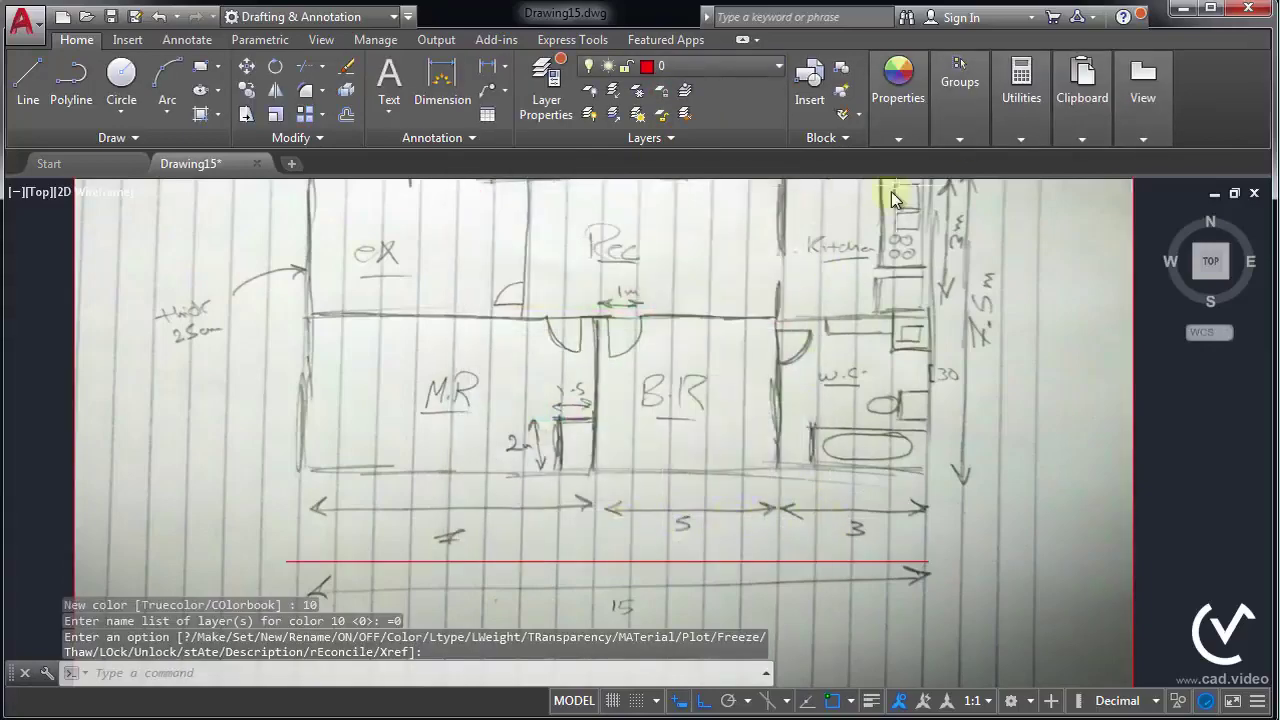
{"action": "left_click", "coordinate": [1021, 100]}
{"action": "left_click", "coordinate": [1014, 163]}
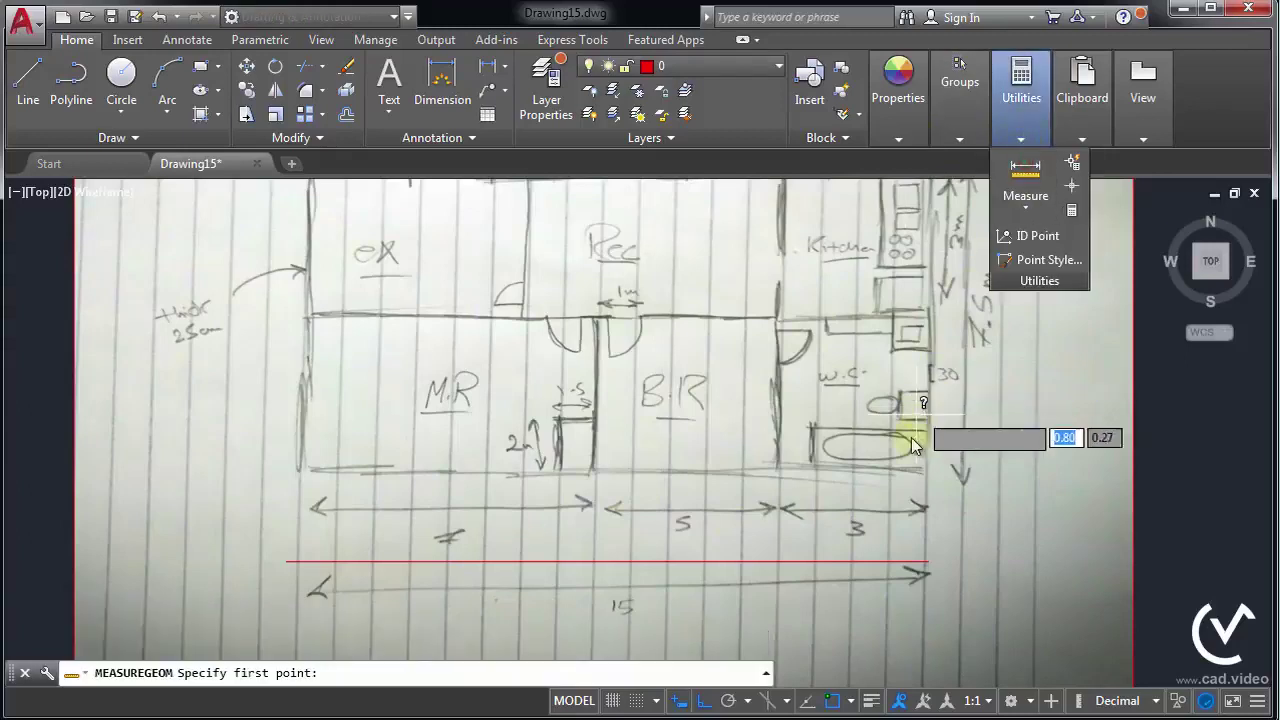
{"action": "left_click", "coordinate": [928, 562]}
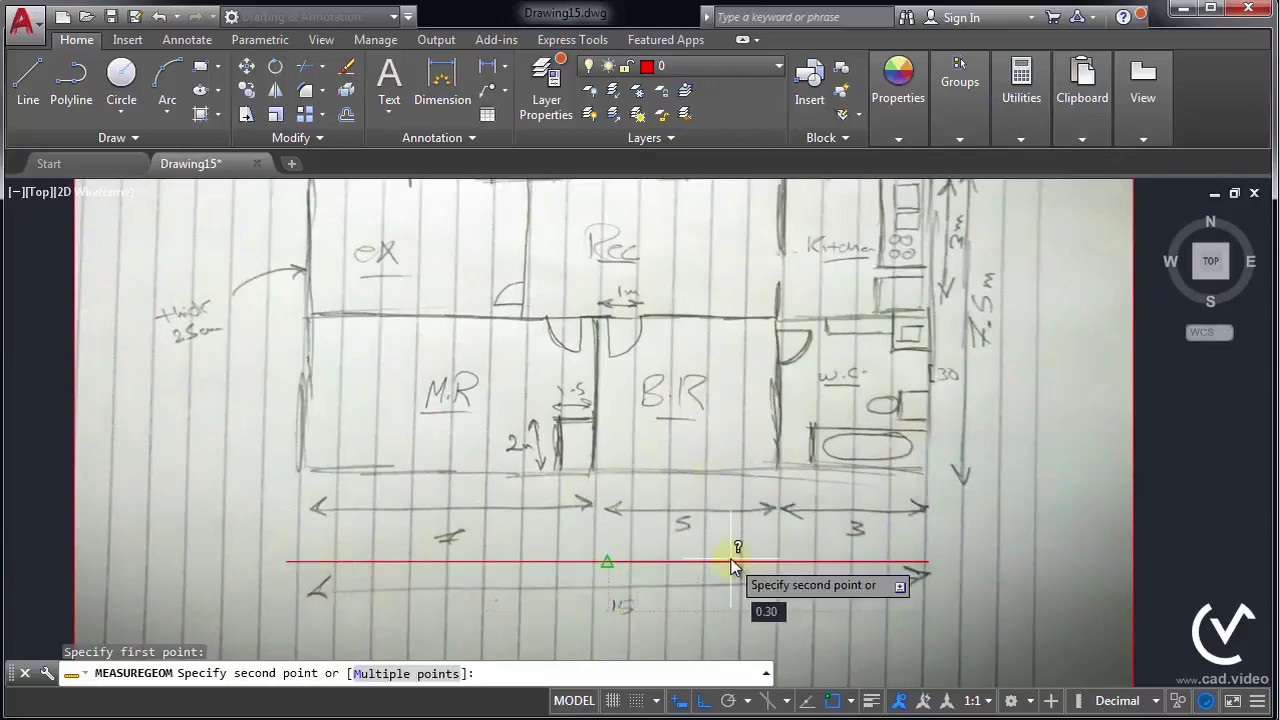
{"action": "key", "text": "Escape"}
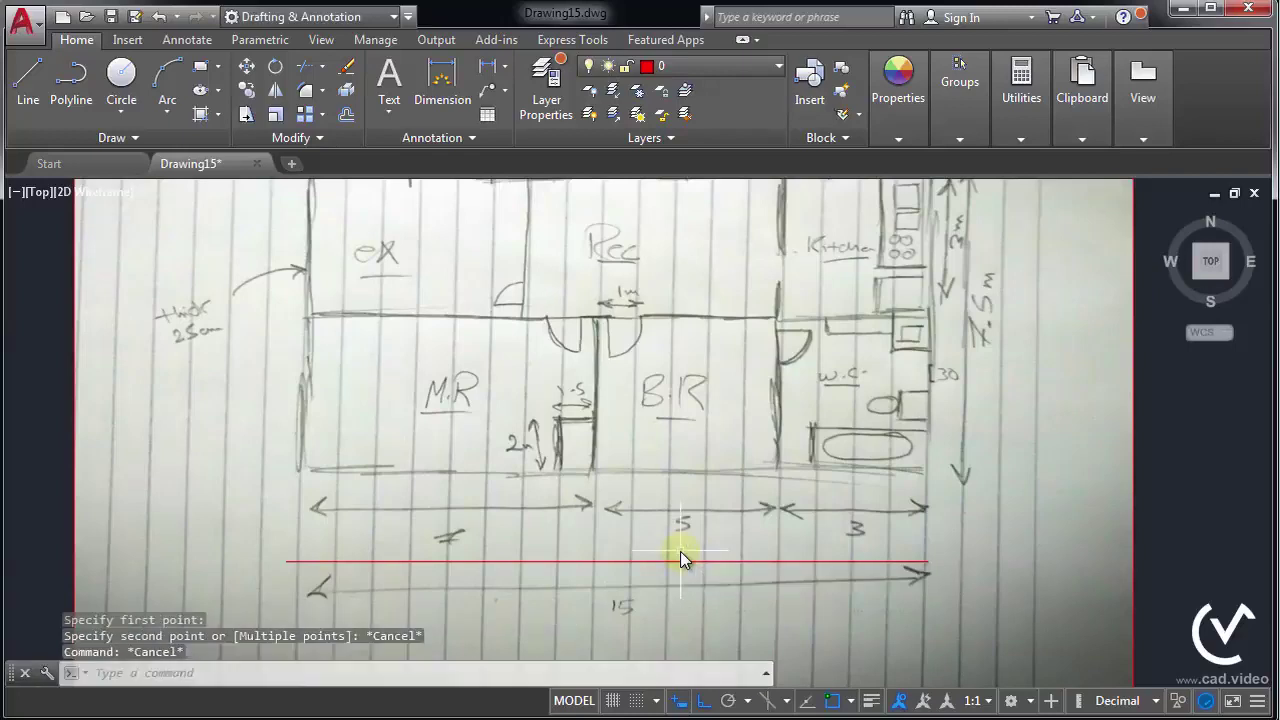
{"action": "key", "text": "Escape"}
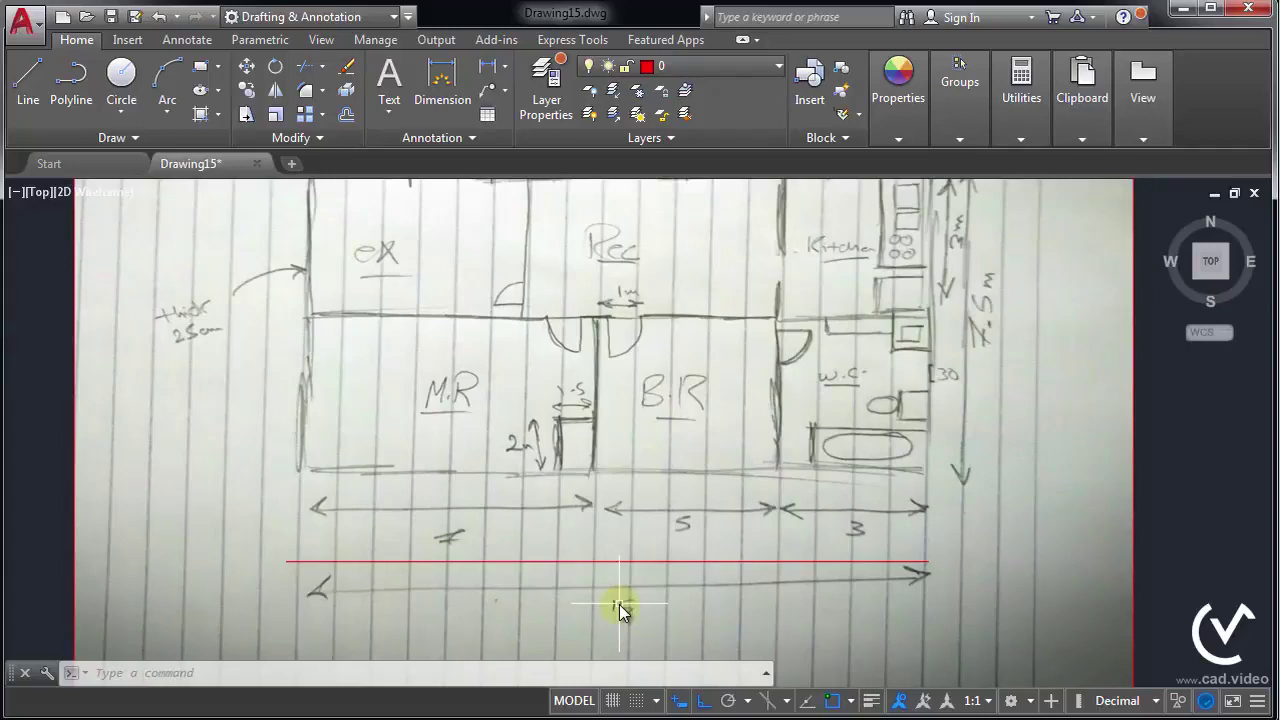
Scale all objects by a factor of 2500 about the red line's left endpoint
{"action": "left_click", "coordinate": [275, 114]}
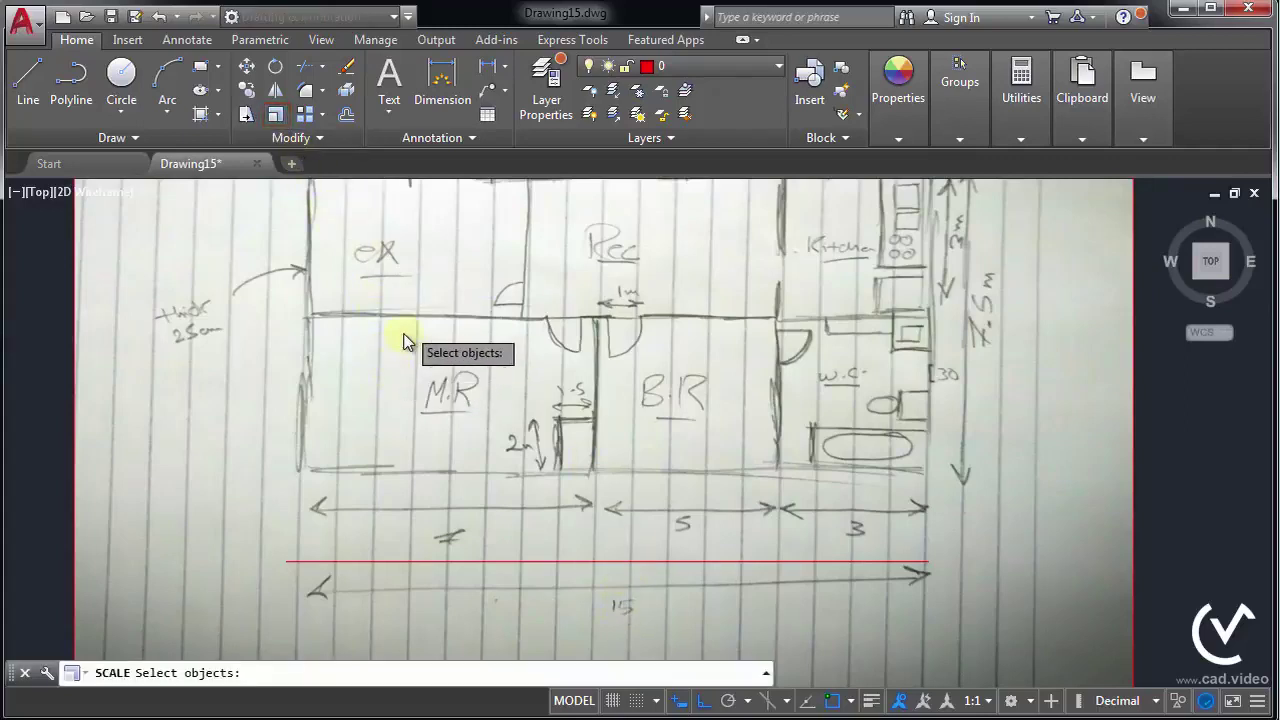
{"action": "type", "text": "all"}
{"action": "key", "text": "Return"}
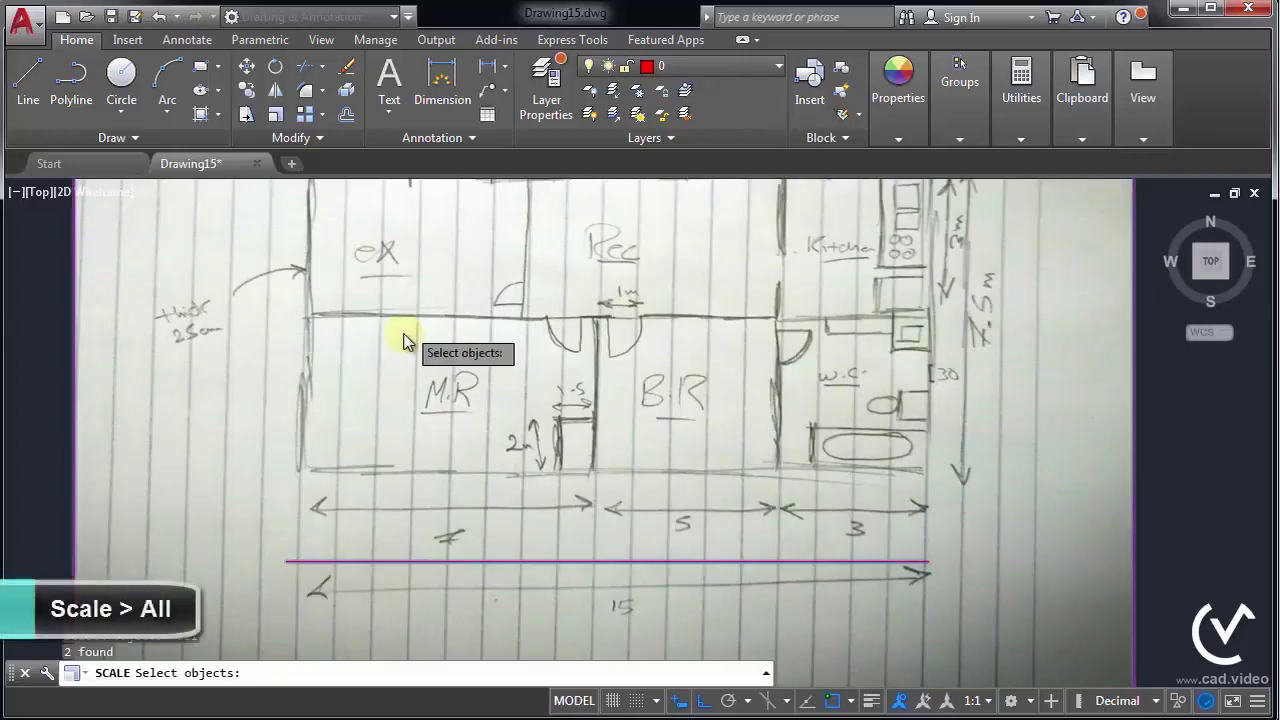
{"action": "key", "text": "Return"}
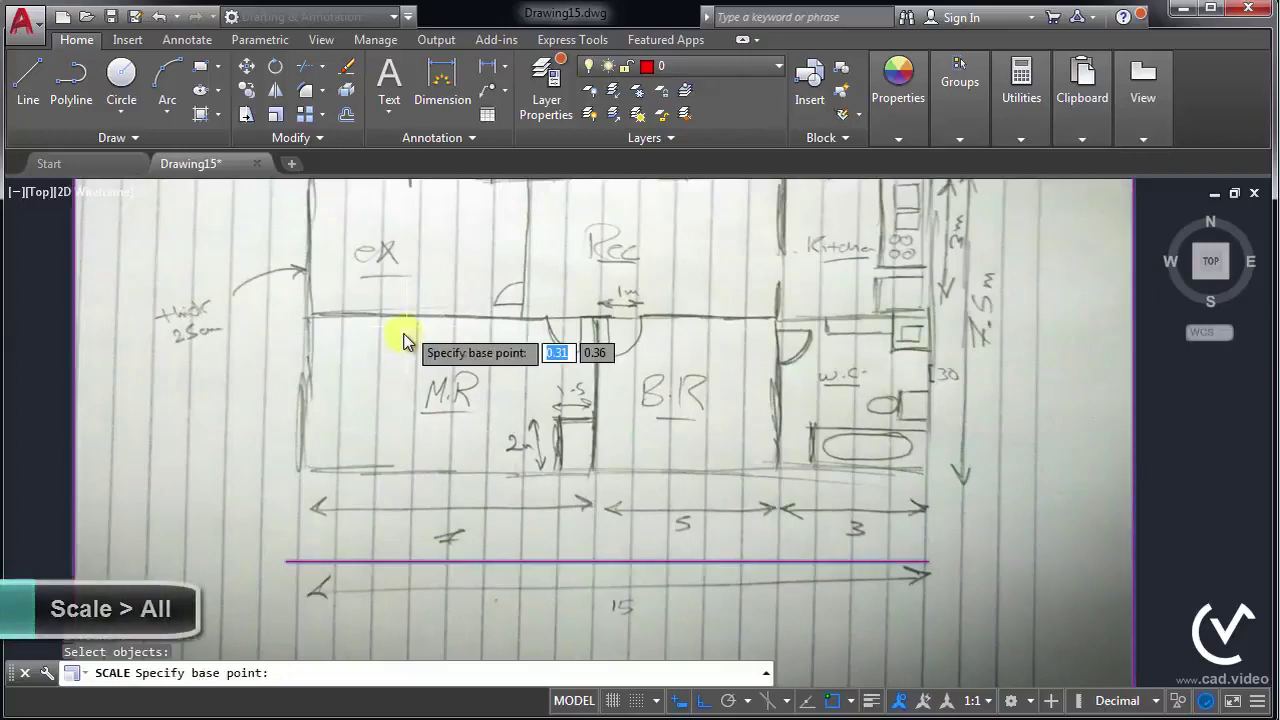
{"action": "left_click", "coordinate": [286, 563]}
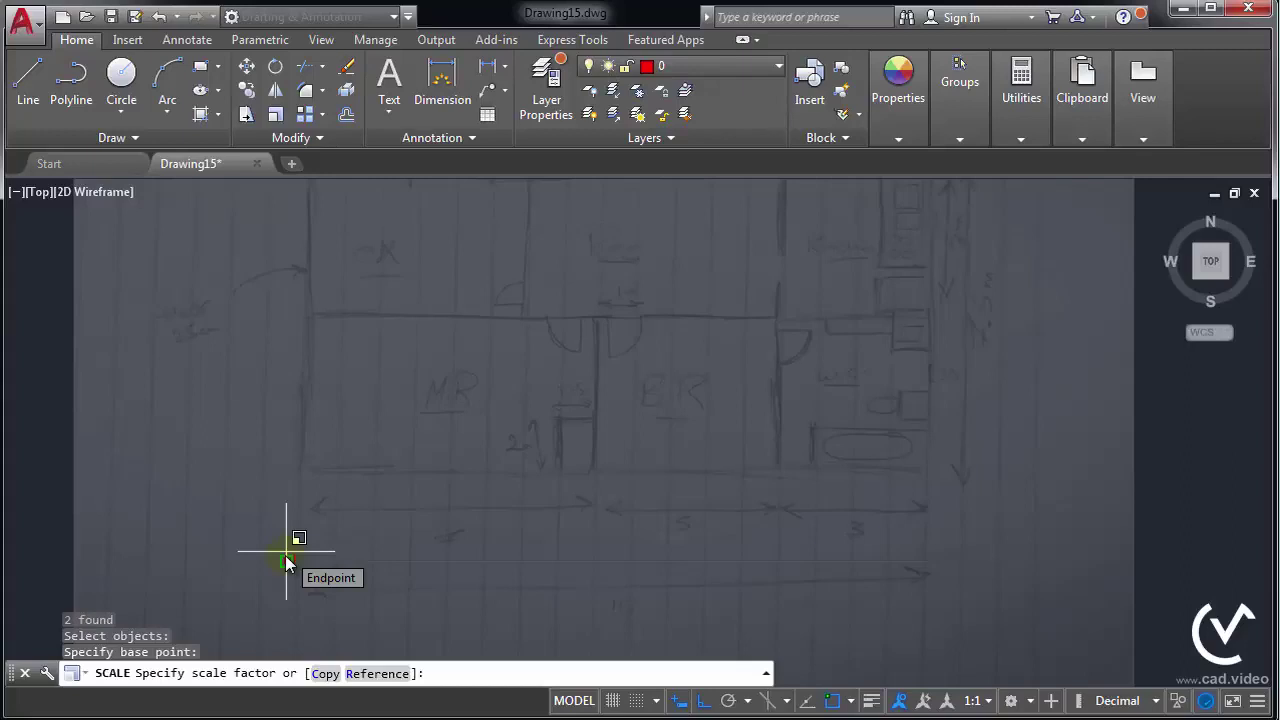
{"action": "type", "text": "2500"}
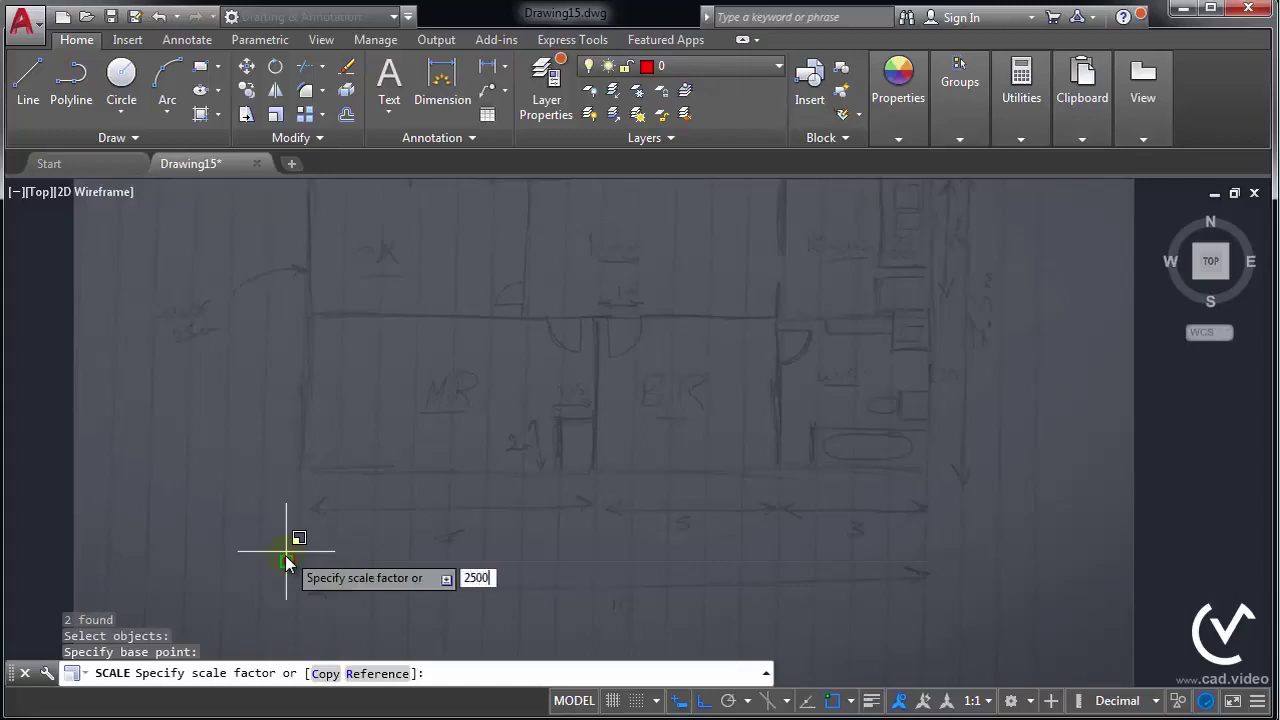
{"action": "key", "text": "Return"}
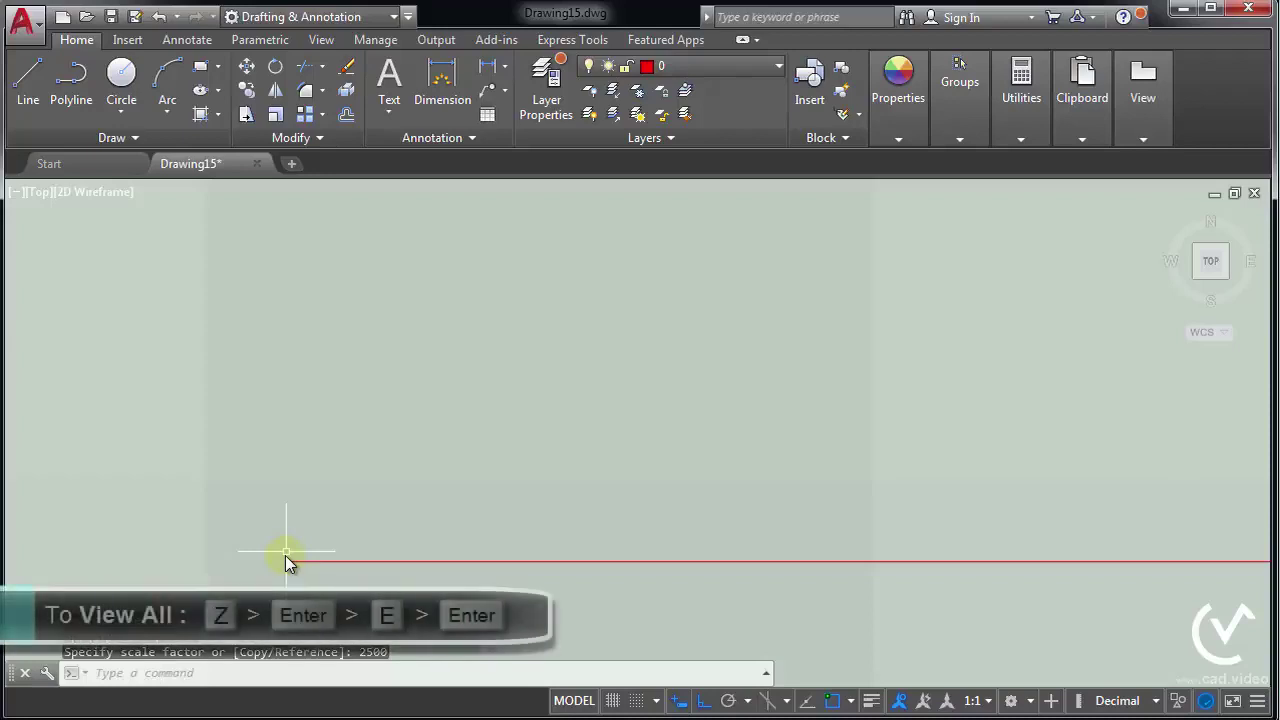
Zoom extents to show the whole enlarged drawing
{"action": "key", "text": "Escape"}
{"action": "type", "text": "z"}
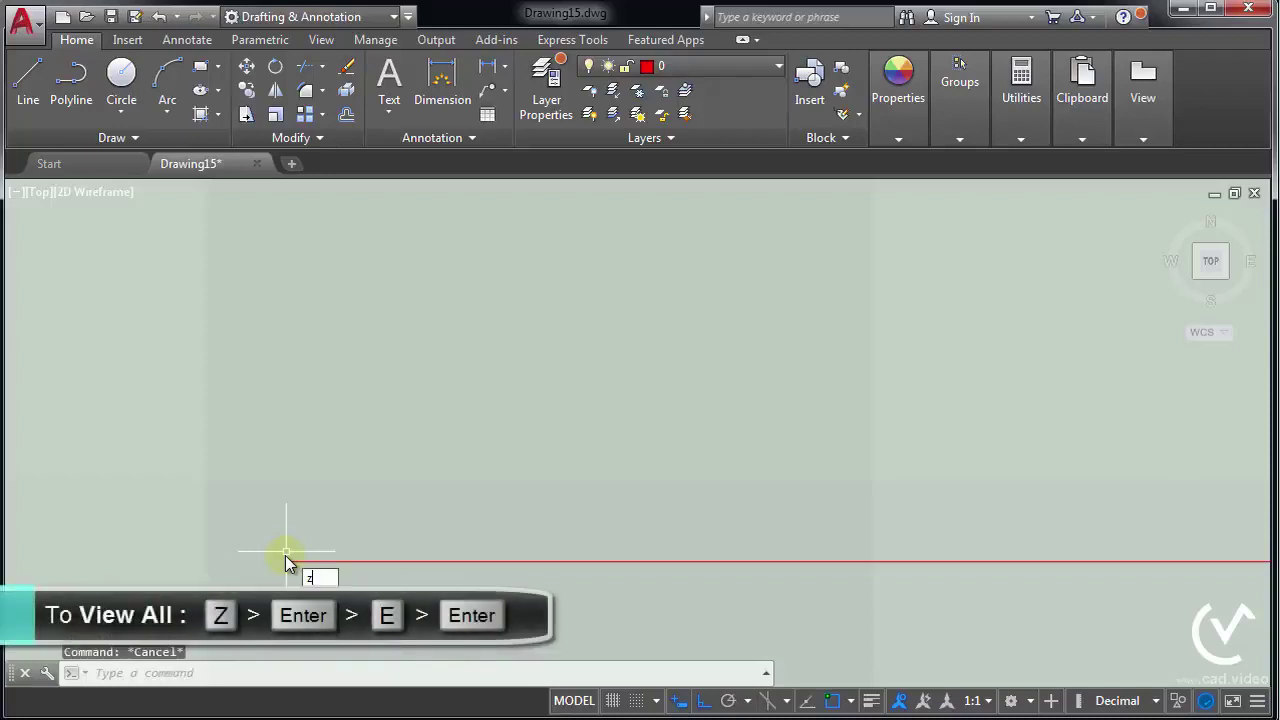
{"action": "key", "text": "Return"}
{"action": "type", "text": "e"}
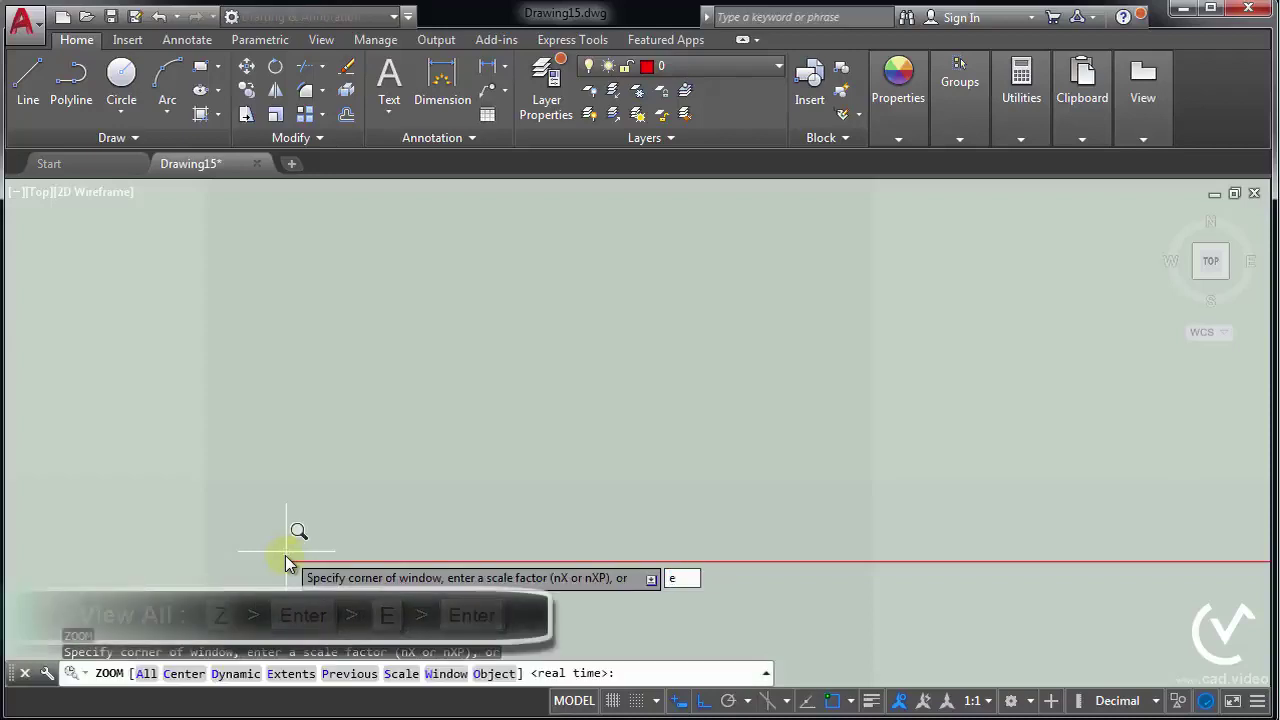
{"action": "key", "text": "Return"}
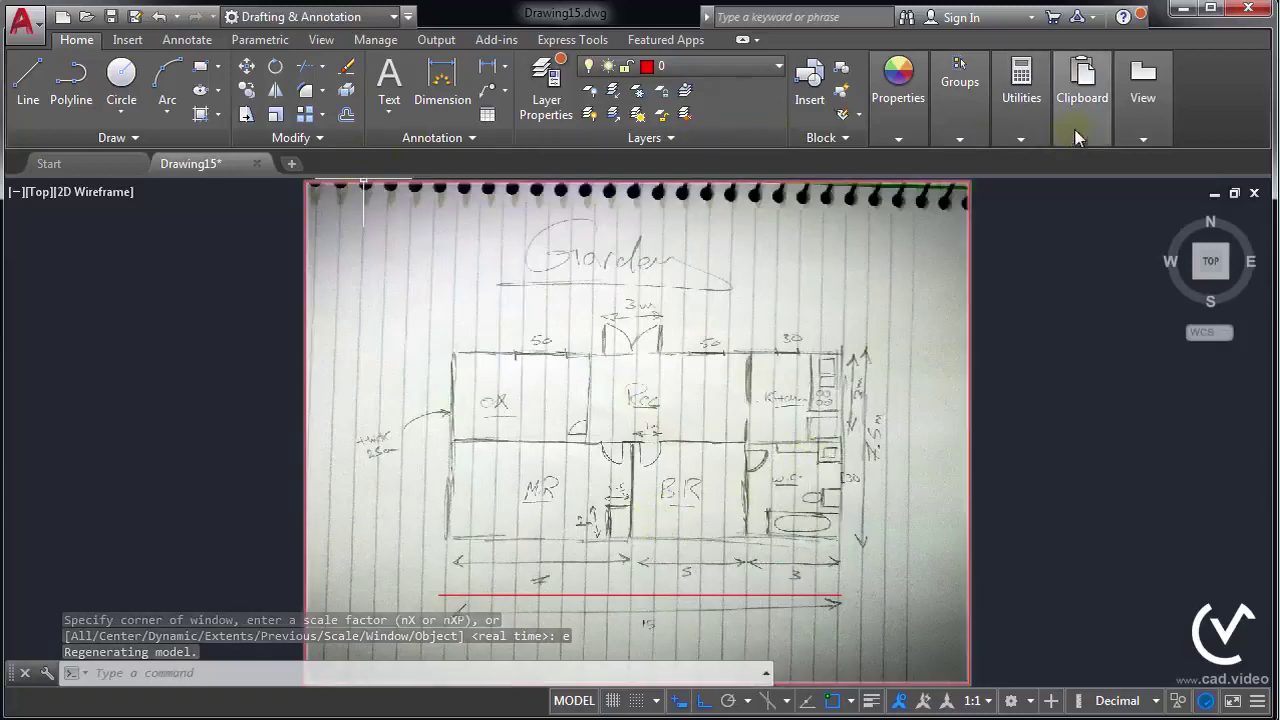
Begin measuring from the red line's right end, then cancel the measurement
{"action": "left_click", "coordinate": [1018, 128]}
{"action": "left_click", "coordinate": [1021, 168]}
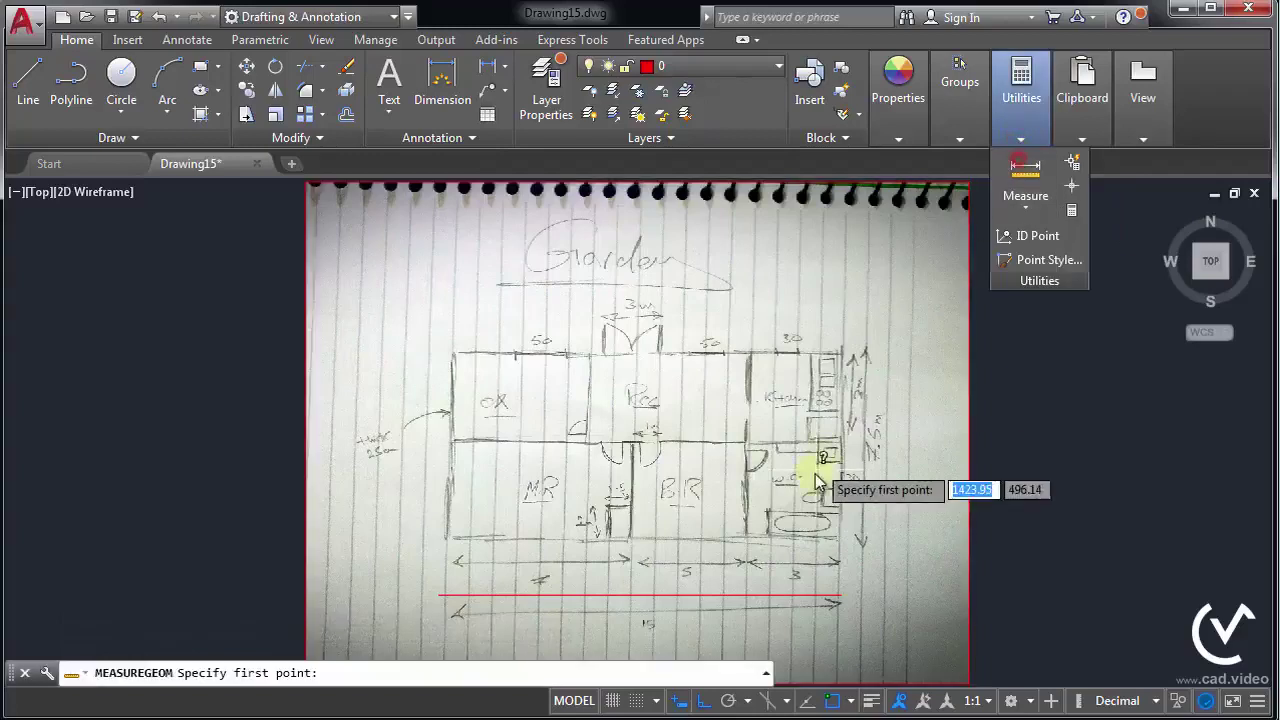
{"action": "left_click", "coordinate": [834, 607]}
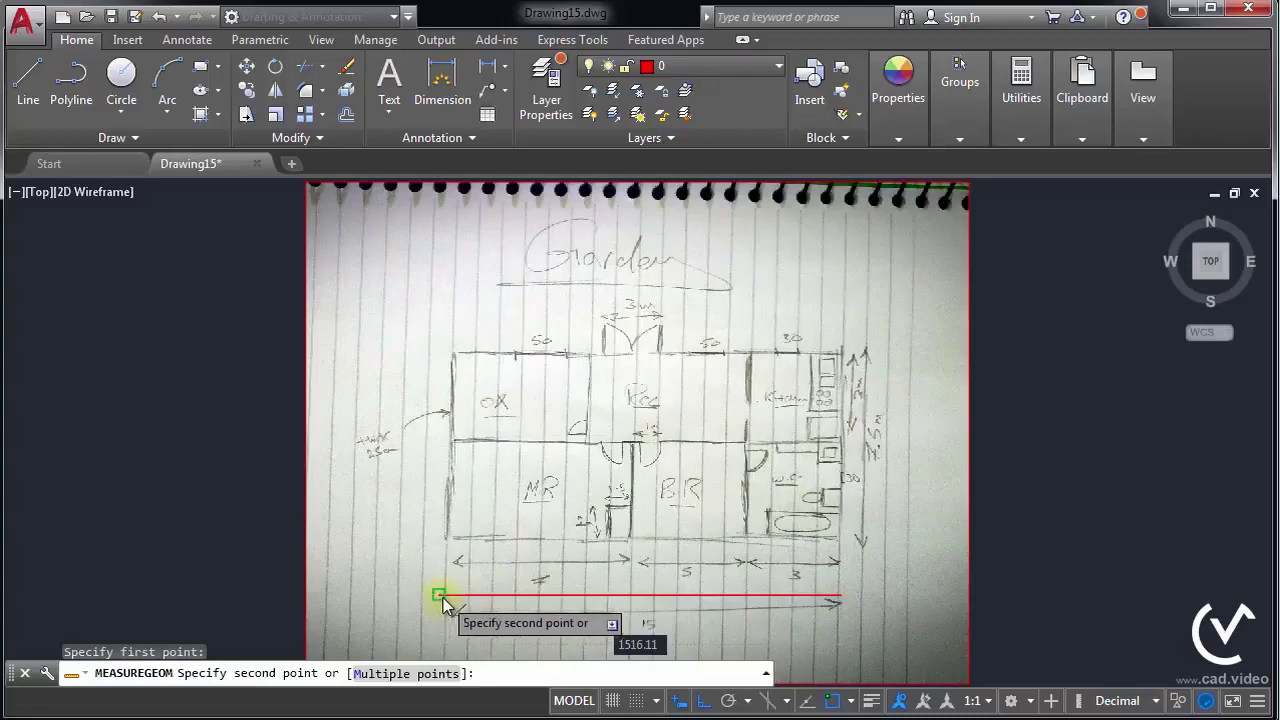
{"action": "key", "text": "Escape"}
{"action": "key", "text": "Escape"}
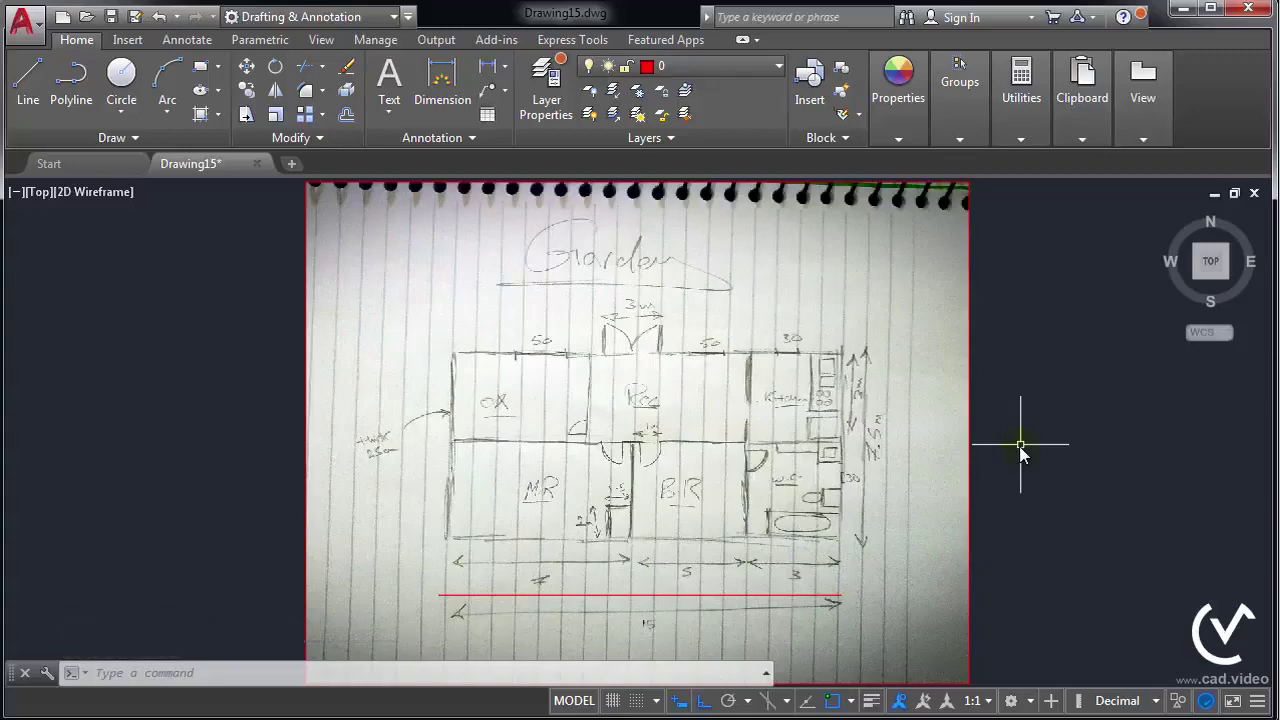
Move the red line to the right of the enlarged floor-plan image
{"action": "scroll", "coordinate": [742, 537], "scroll_direction": "up", "scroll_amount": 2}
{"action": "middle_click_drag", "start_coordinate": [743, 528], "coordinate": [760, 400]}
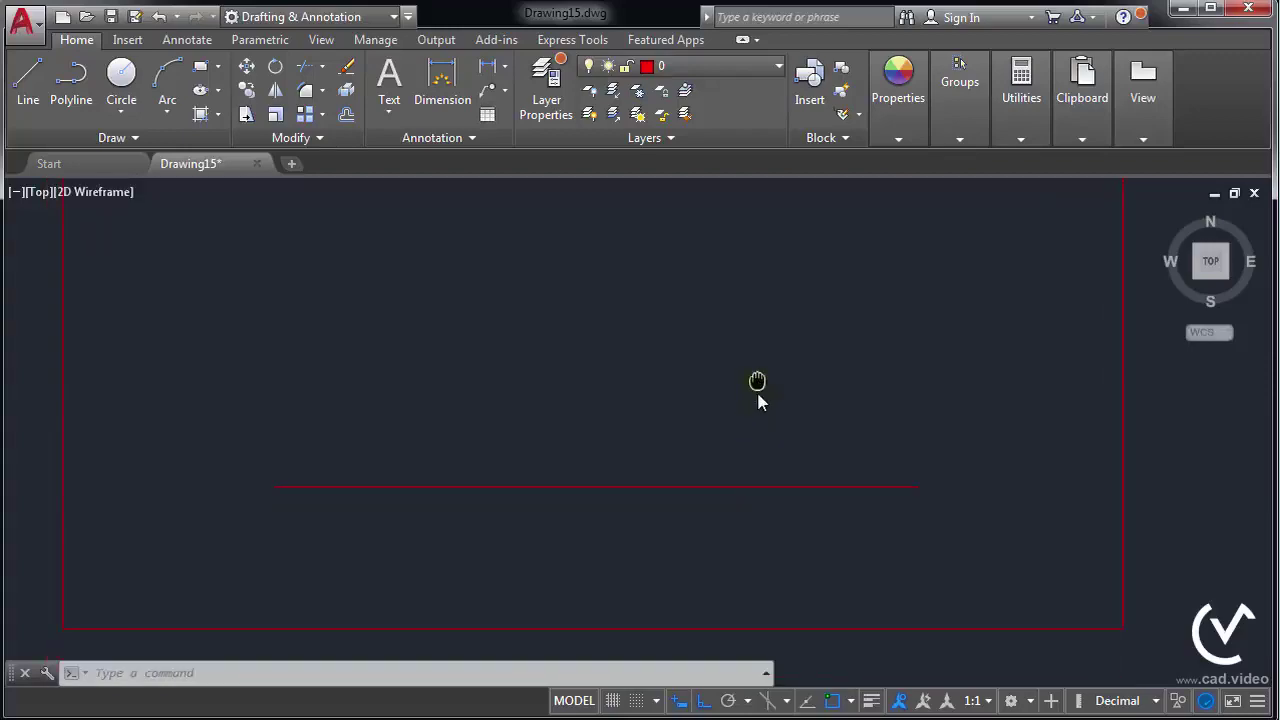
{"action": "scroll", "coordinate": [819, 459], "scroll_direction": "down", "scroll_amount": 2}
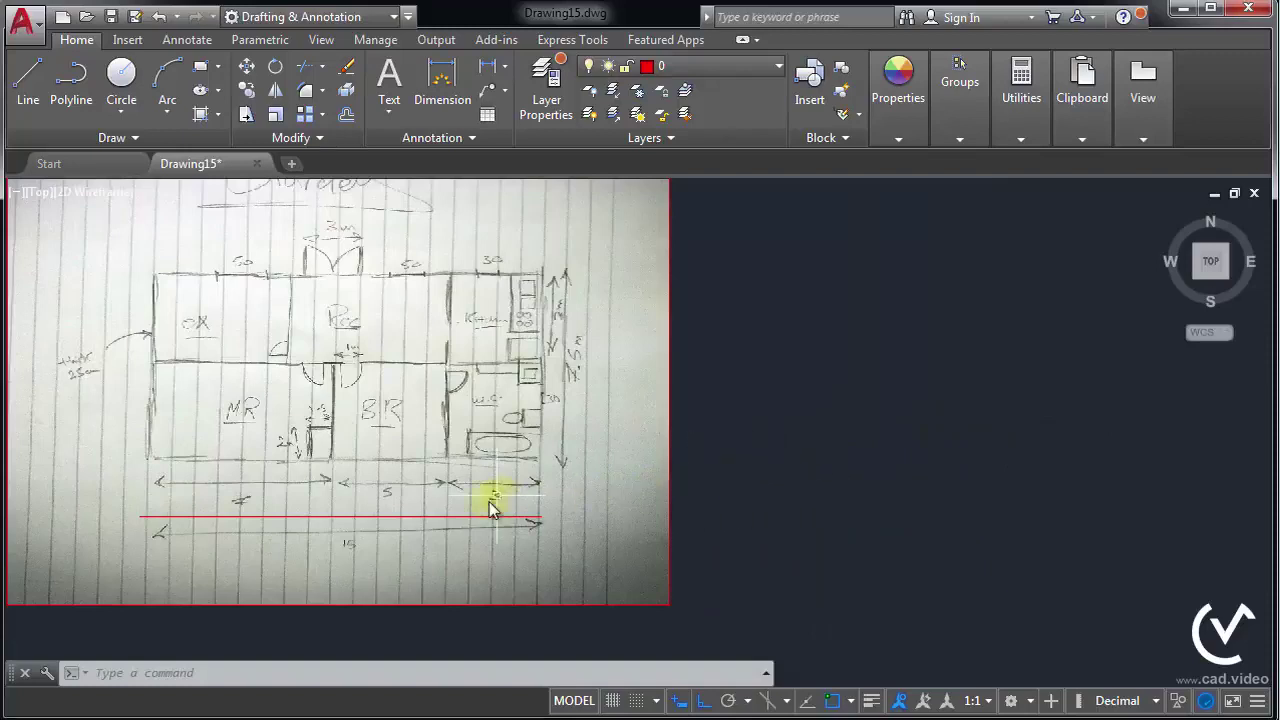
{"action": "left_click", "coordinate": [466, 519]}
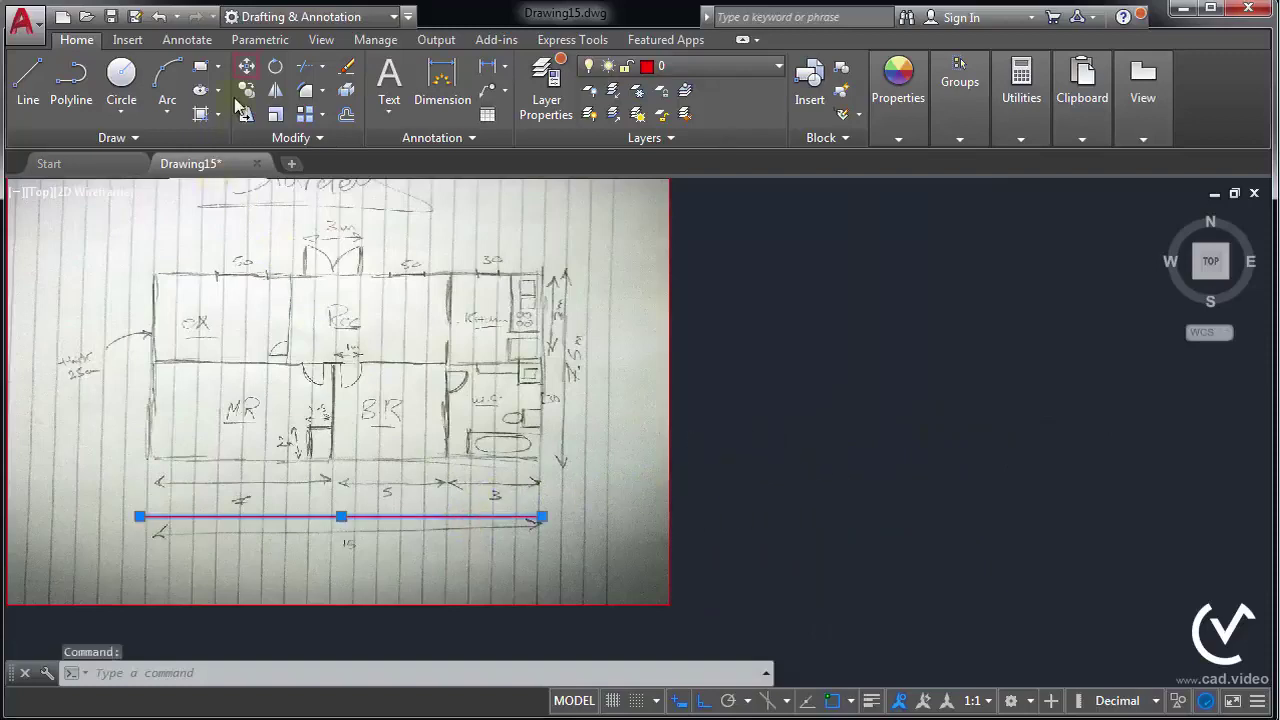
{"action": "left_click", "coordinate": [245, 67]}
{"action": "left_click", "coordinate": [295, 400]}
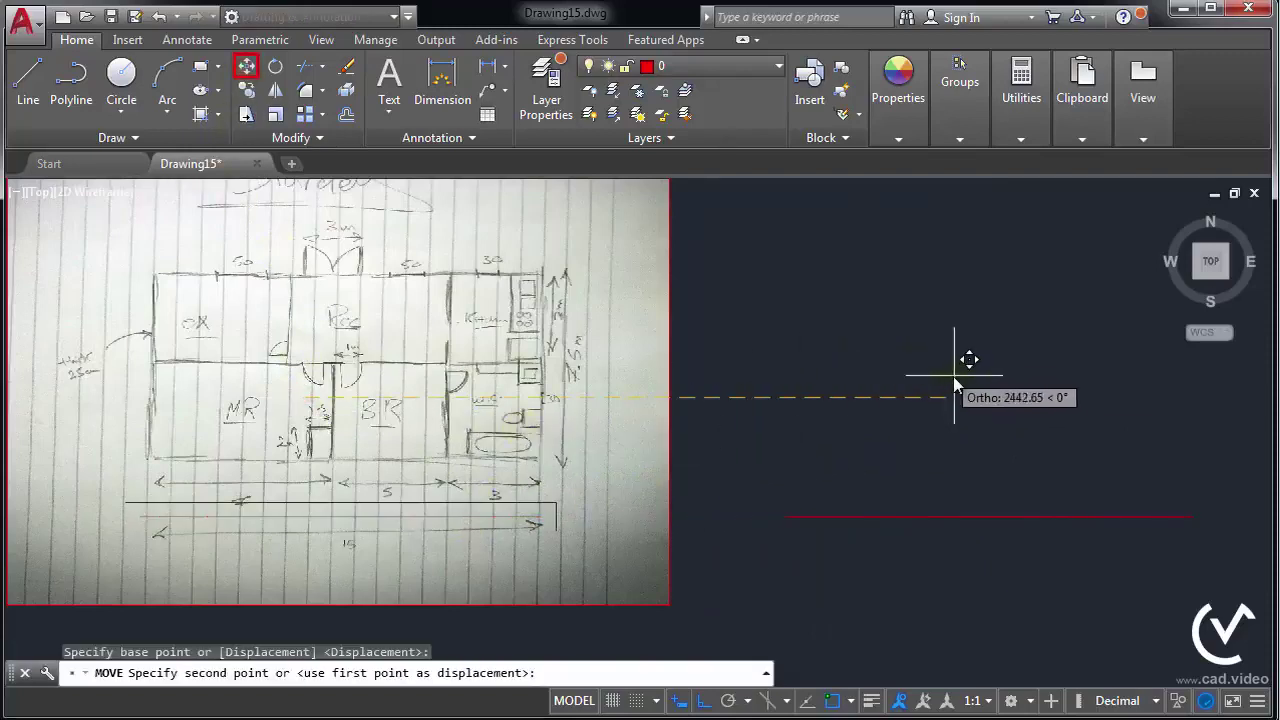
{"action": "key", "text": "Escape"}
{"action": "key", "text": "Escape"}
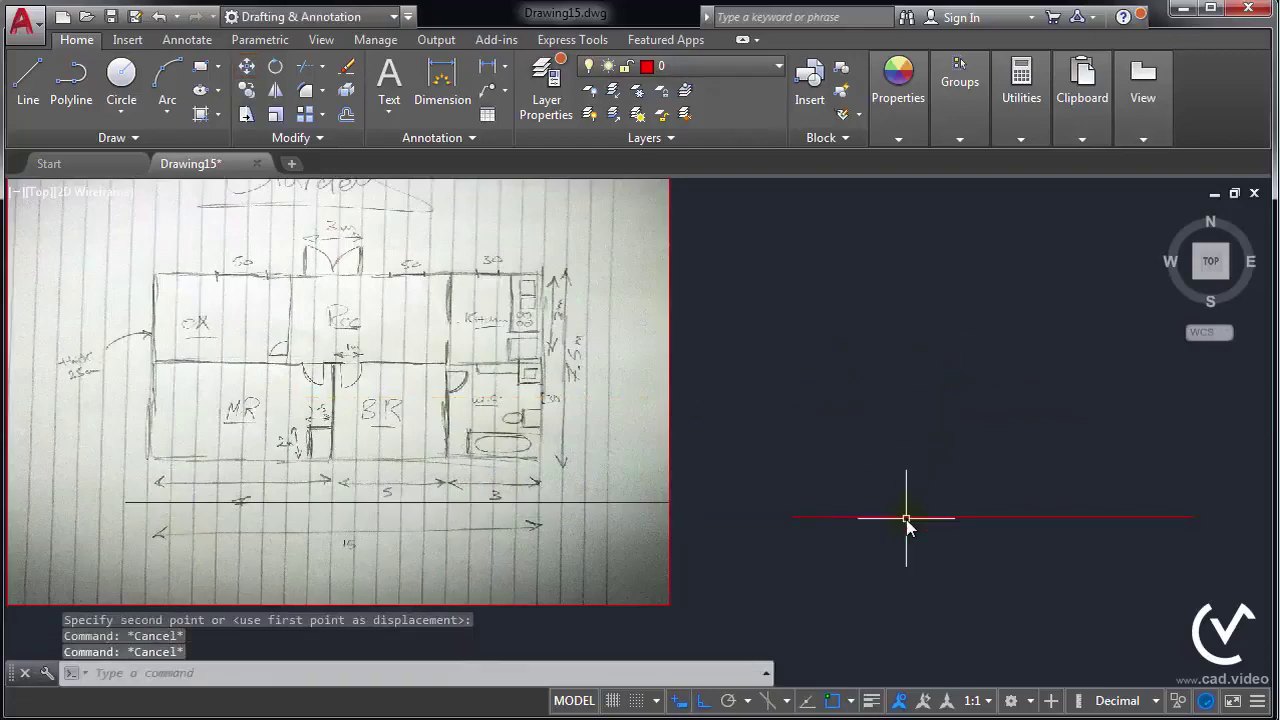
Change layer 0's colour back to index 7 (white)
{"action": "left_click", "coordinate": [648, 76]}
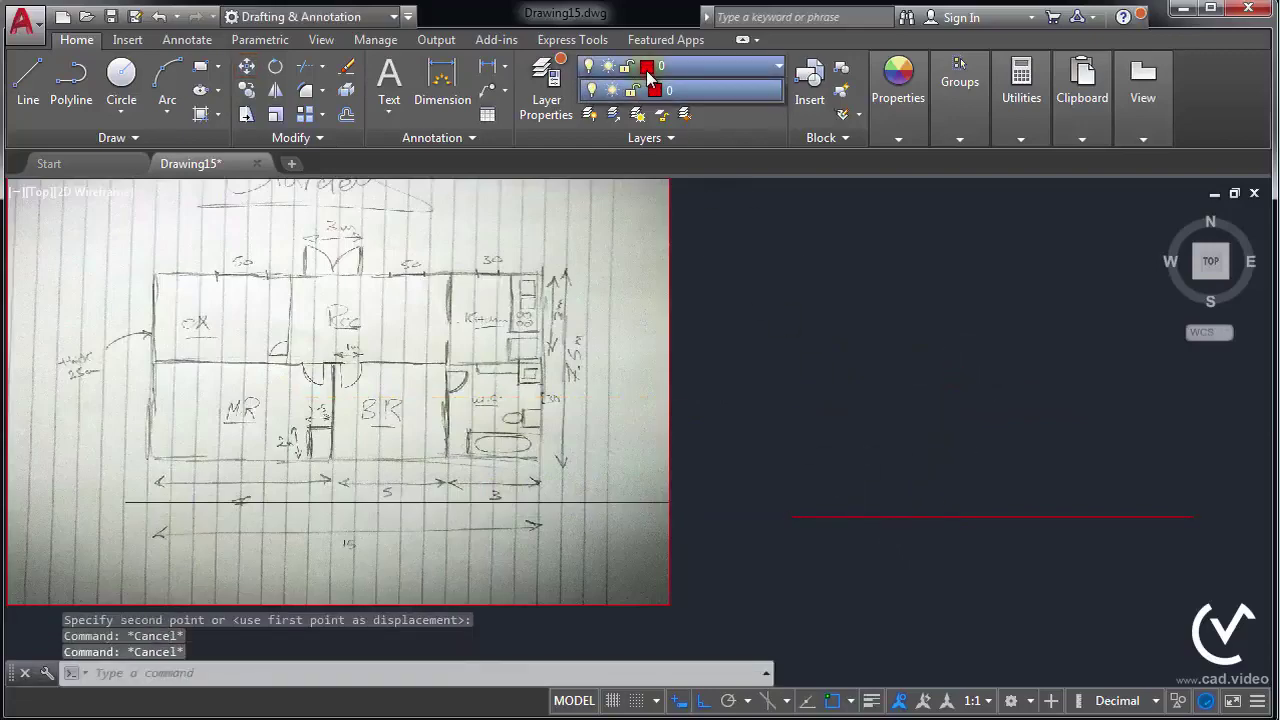
{"action": "left_click", "coordinate": [652, 90]}
{"action": "left_click", "coordinate": [591, 412]}
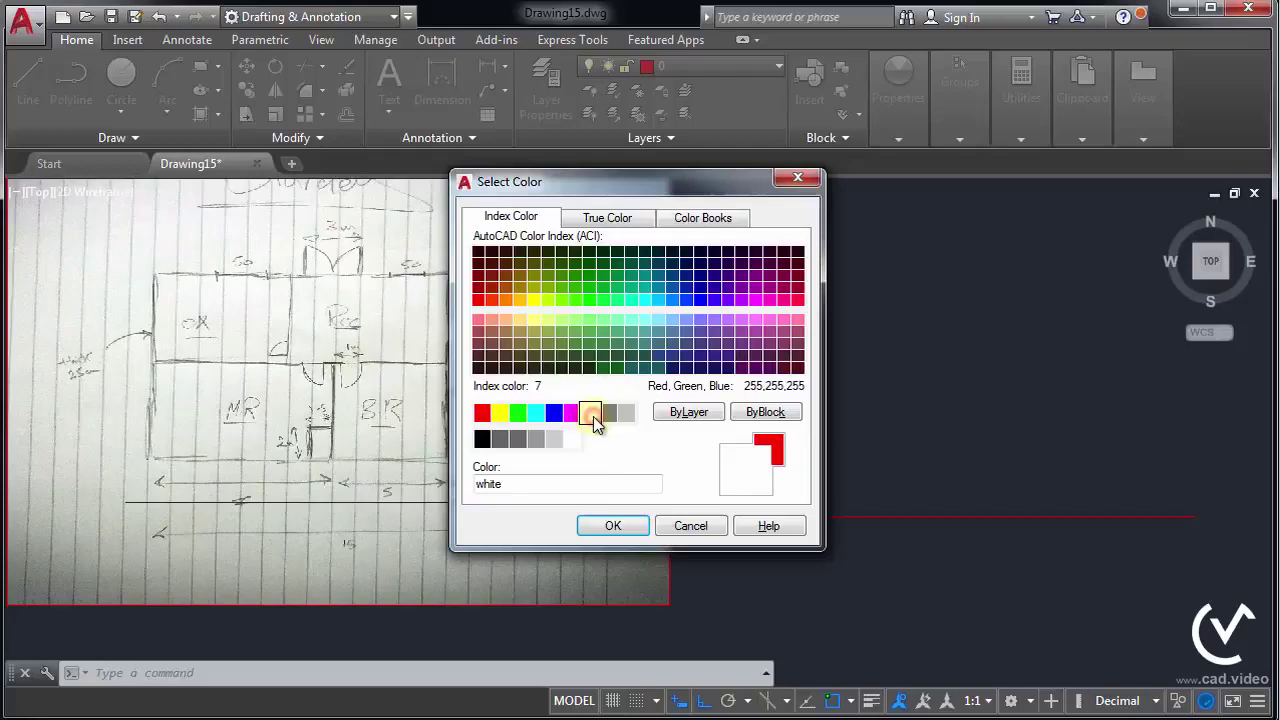
{"action": "left_click", "coordinate": [612, 522]}
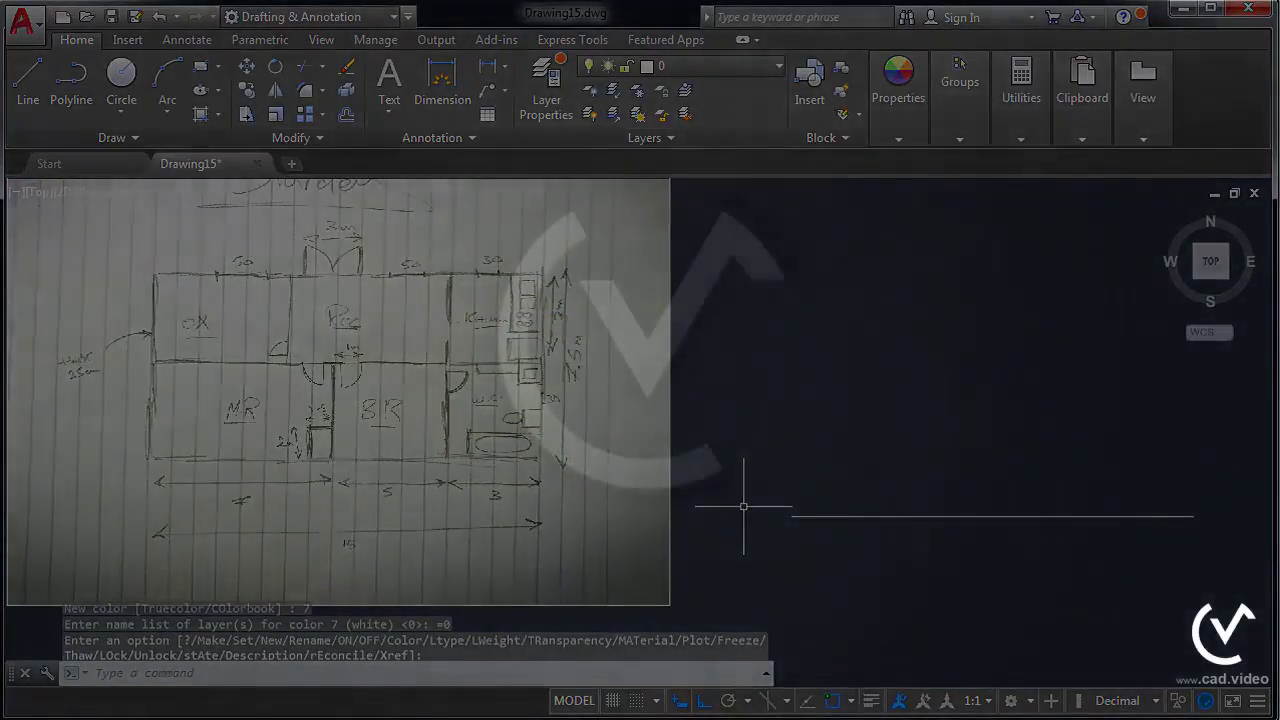